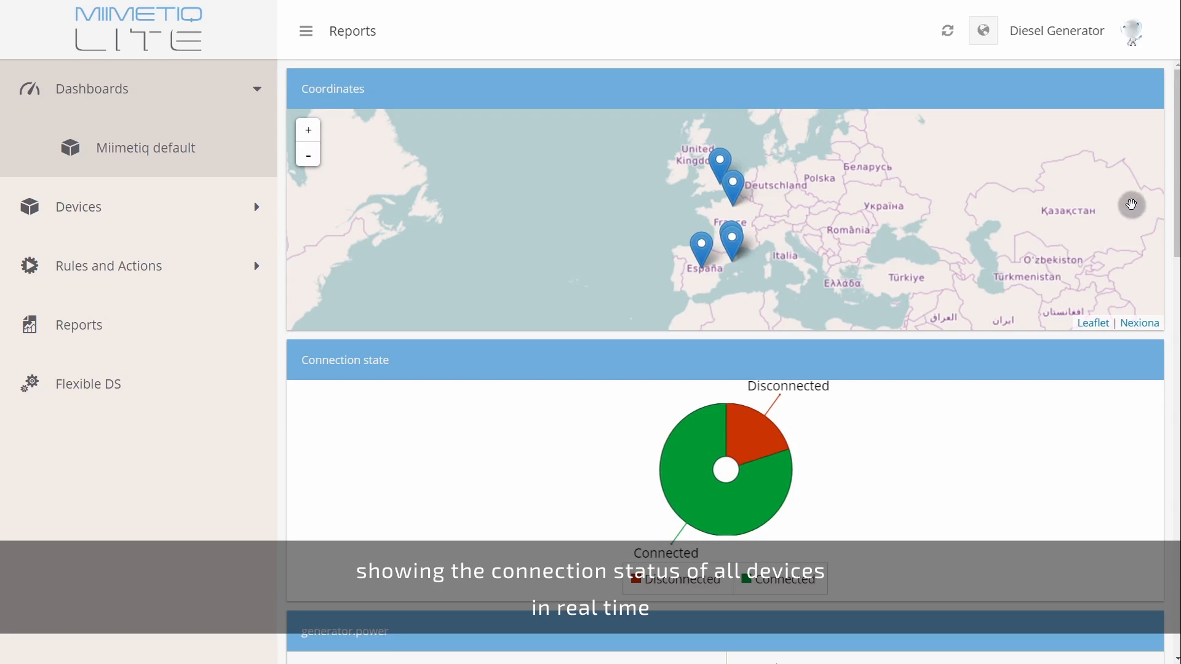
- Isolate the device-1-london series in the generator.energy_gen chart by hiding the Barcelona, Paris and Madrid devices
drag(1179, 165, 1176, 257)
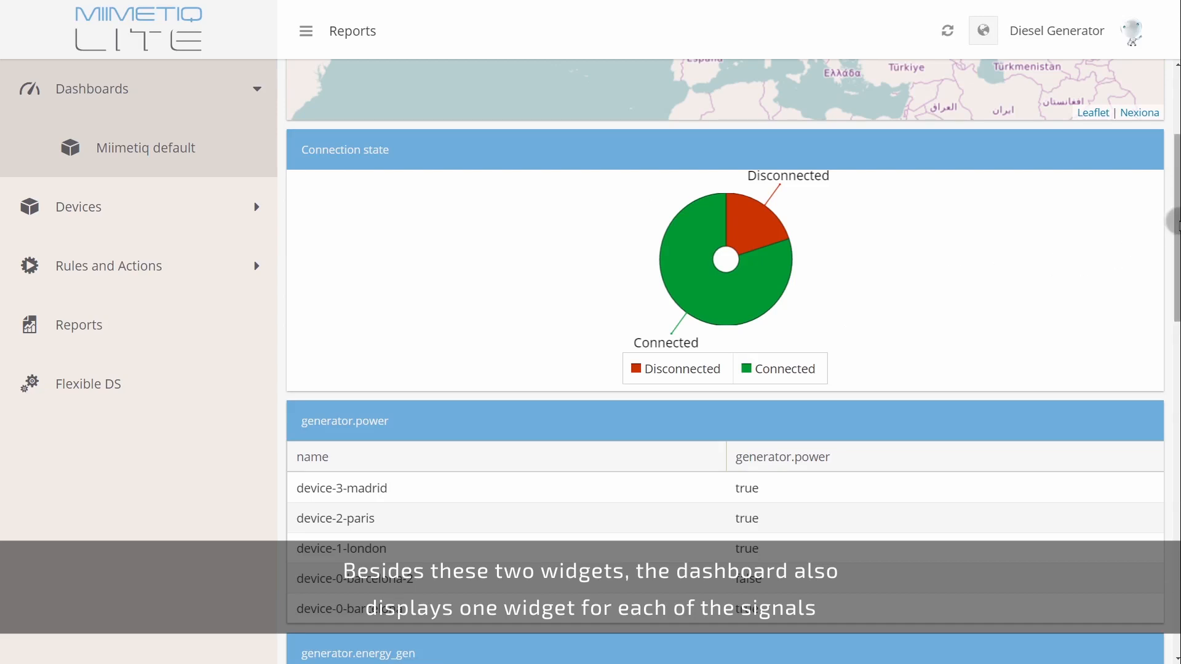
drag(1176, 234, 1173, 328)
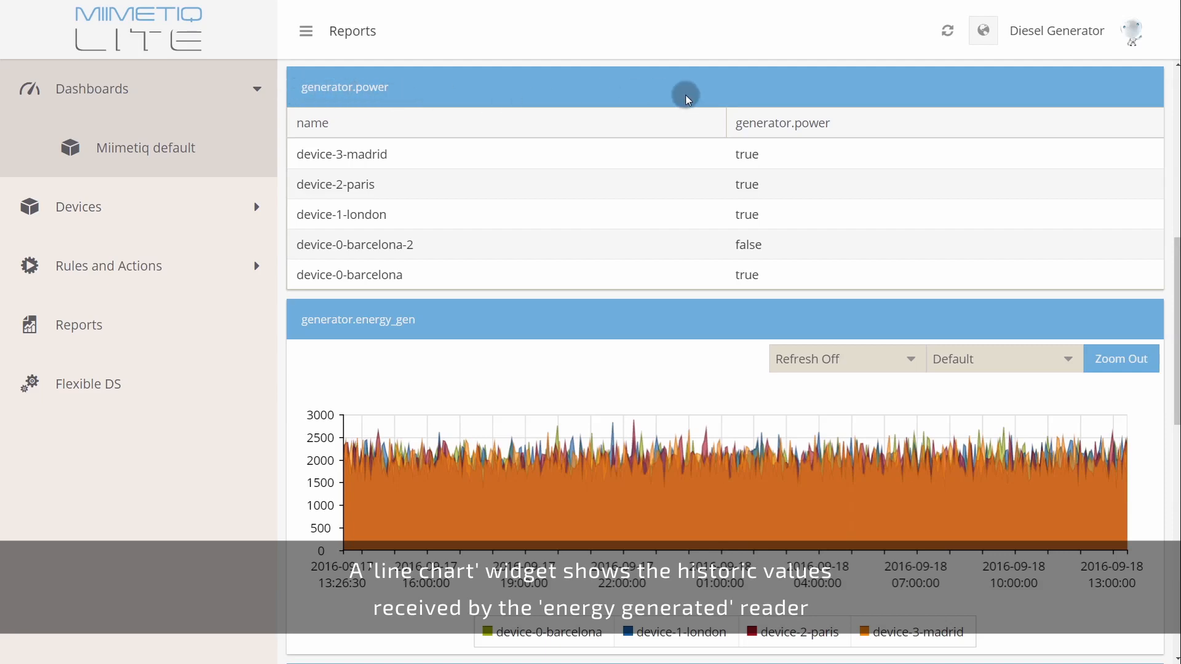
drag(1175, 238, 1173, 321)
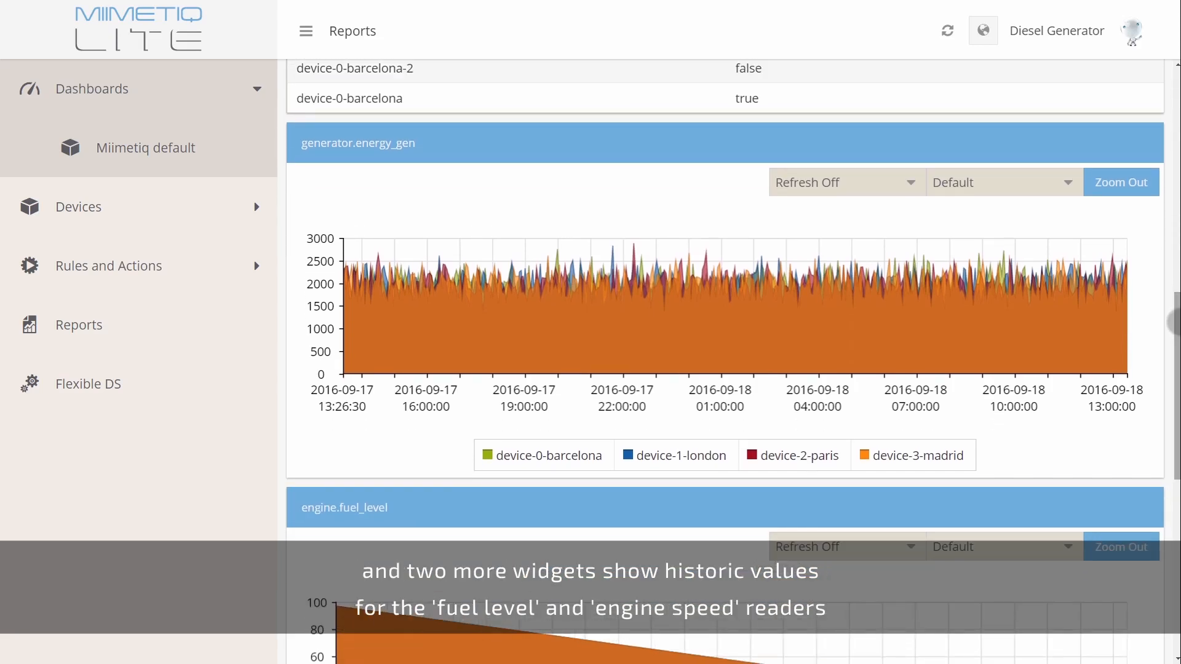
click(532, 456)
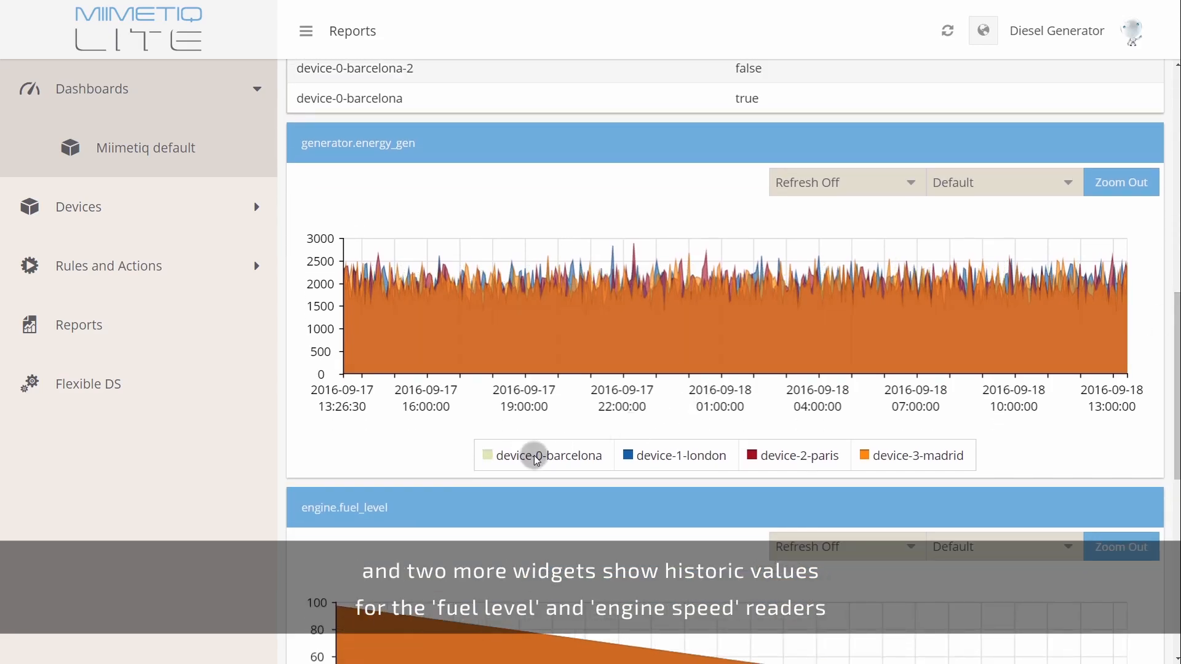
click(658, 455)
click(778, 456)
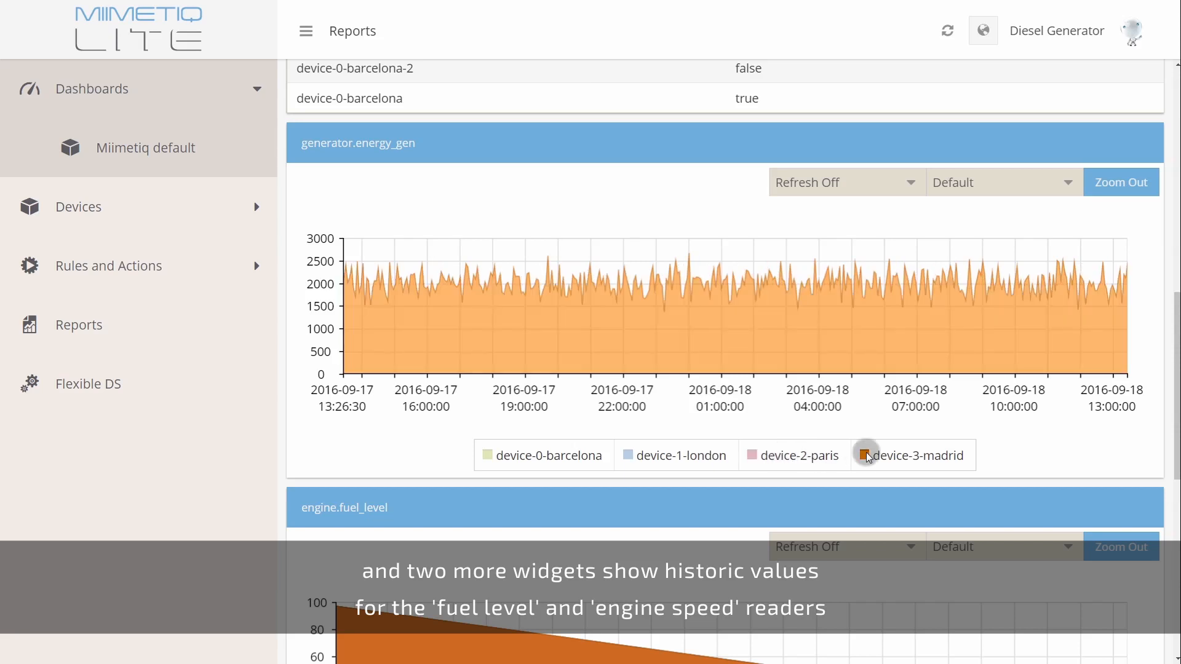
click(683, 456)
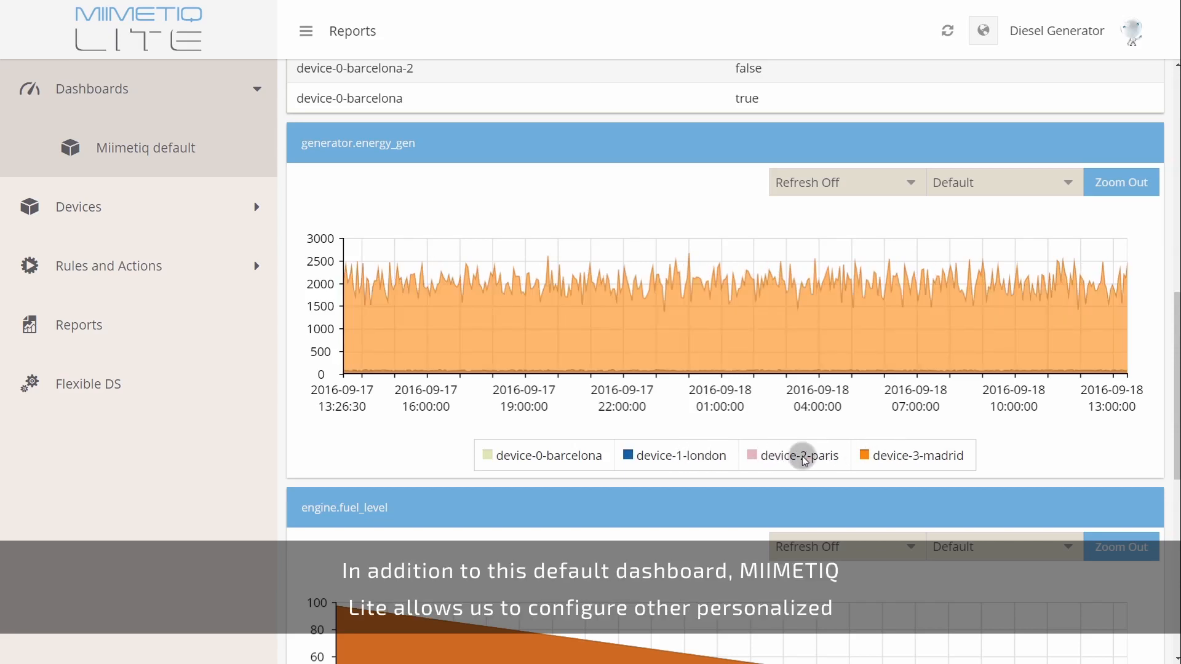
click(934, 456)
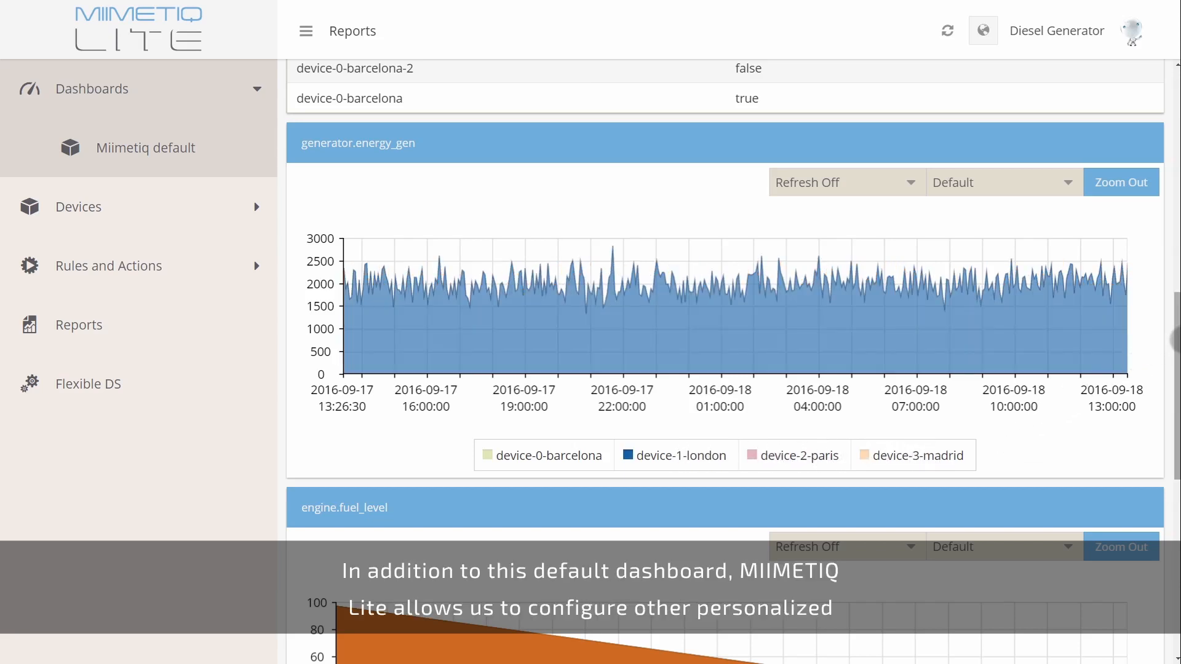
- Create a report named "Diesel Generators" that is shown as a dashboard and as the default dashboard
drag(1175, 356, 1172, 80)
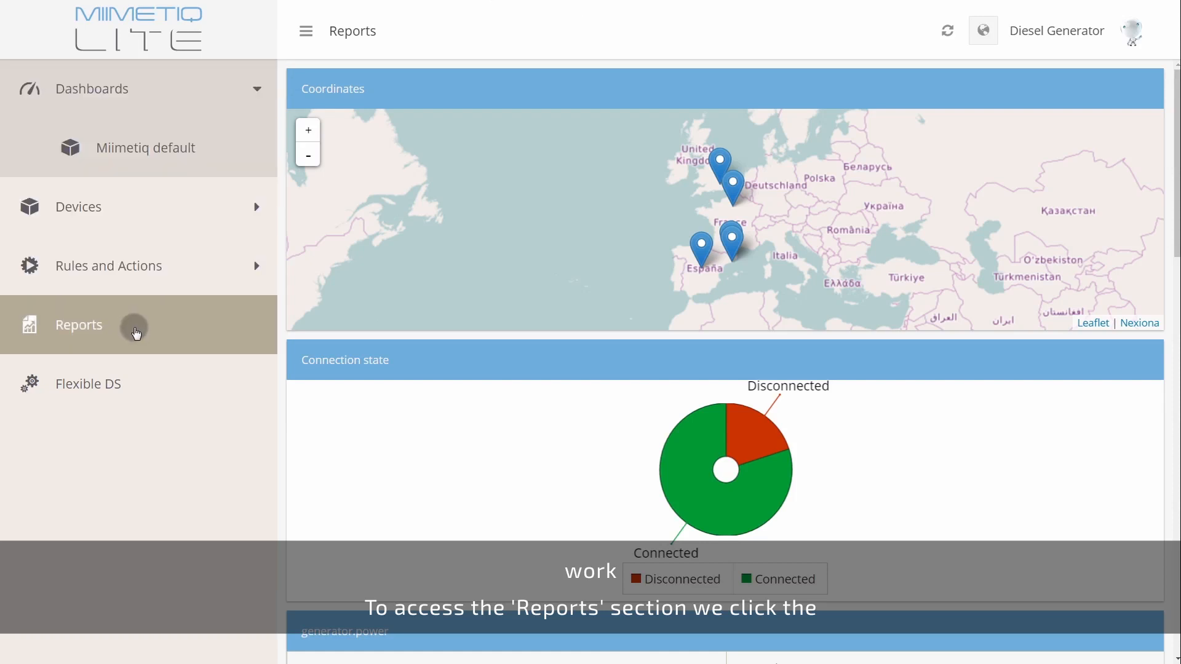
click(91, 340)
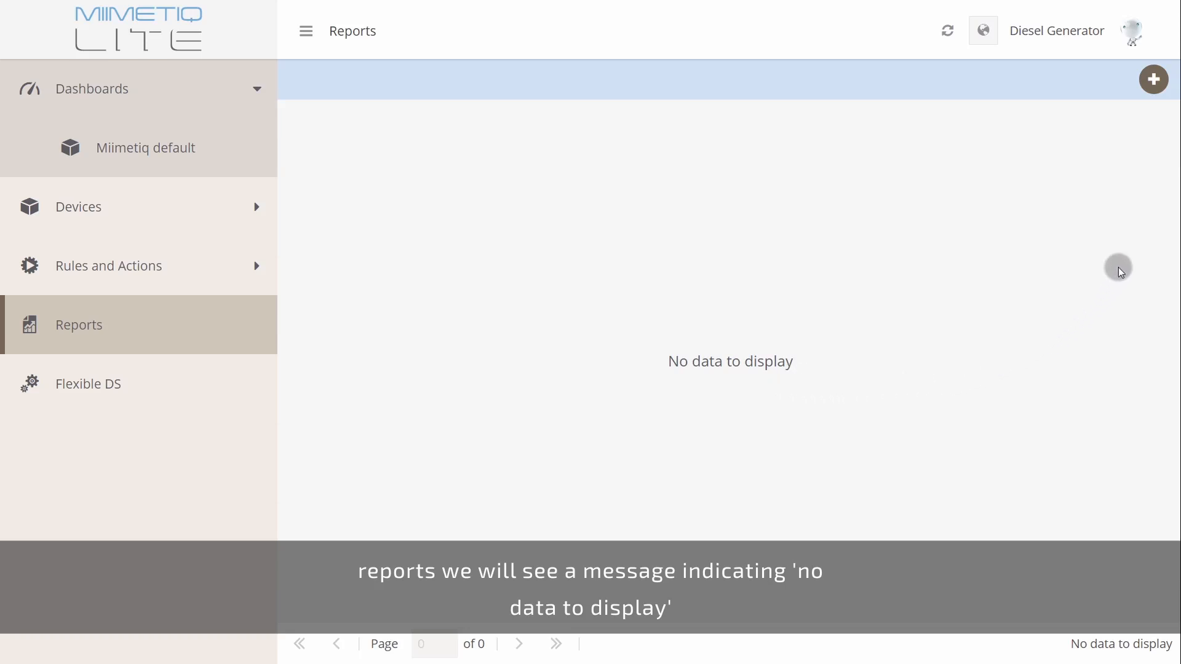
click(1154, 86)
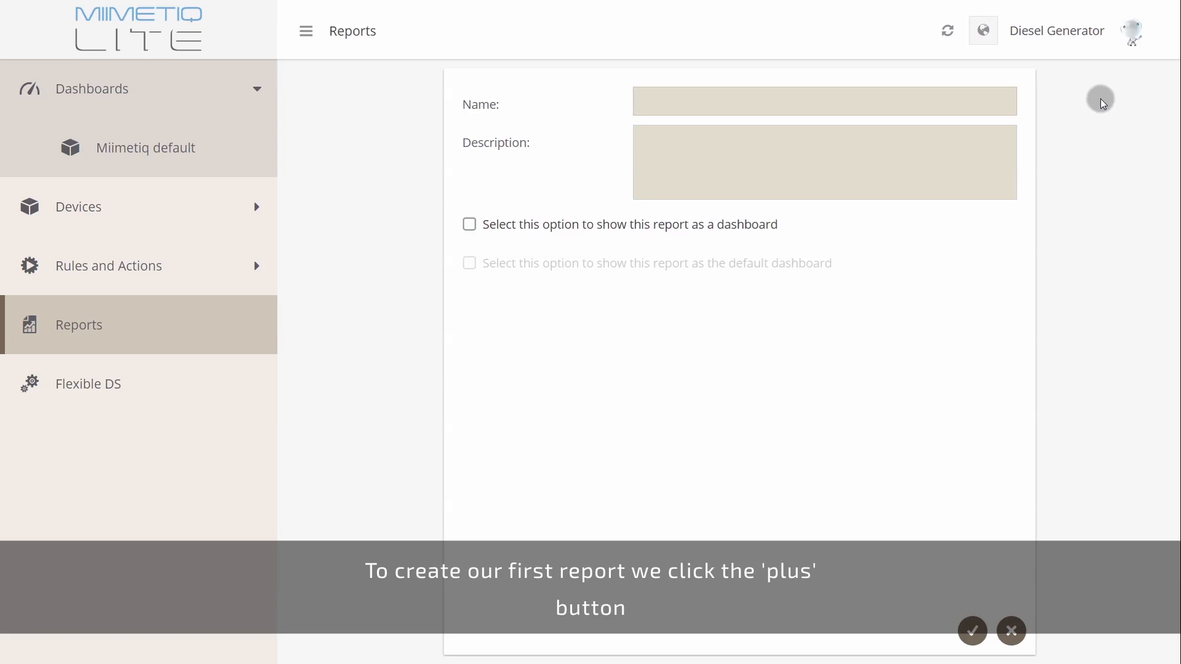
text(Diesel Genera)
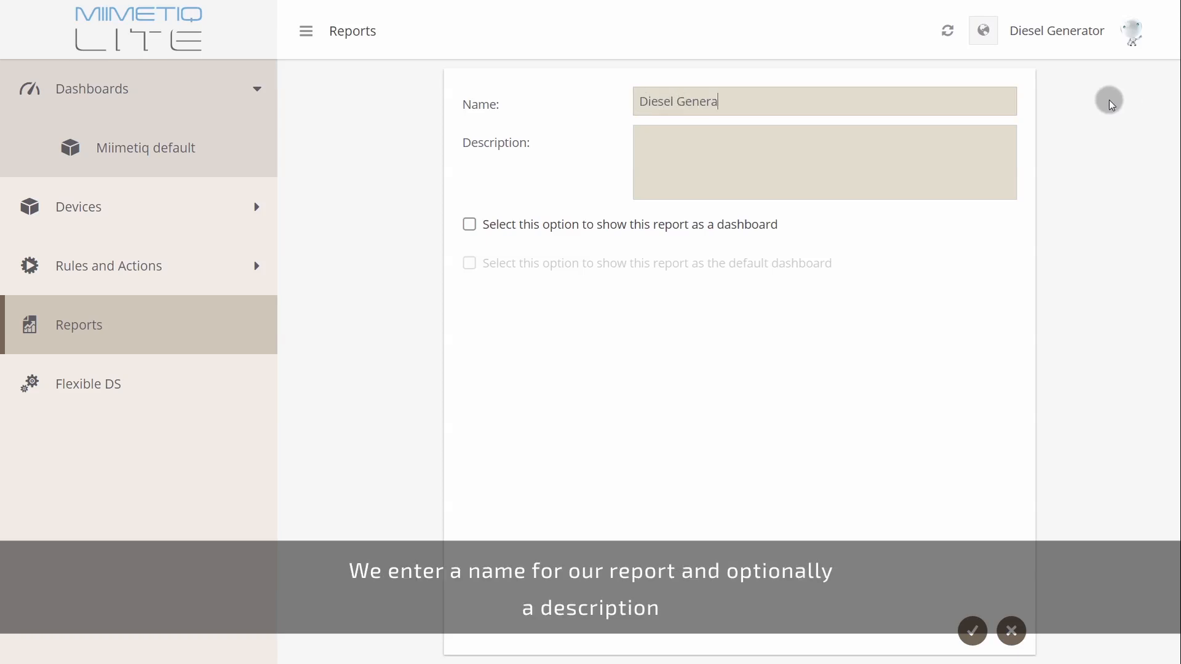
text(tors)
click(960, 172)
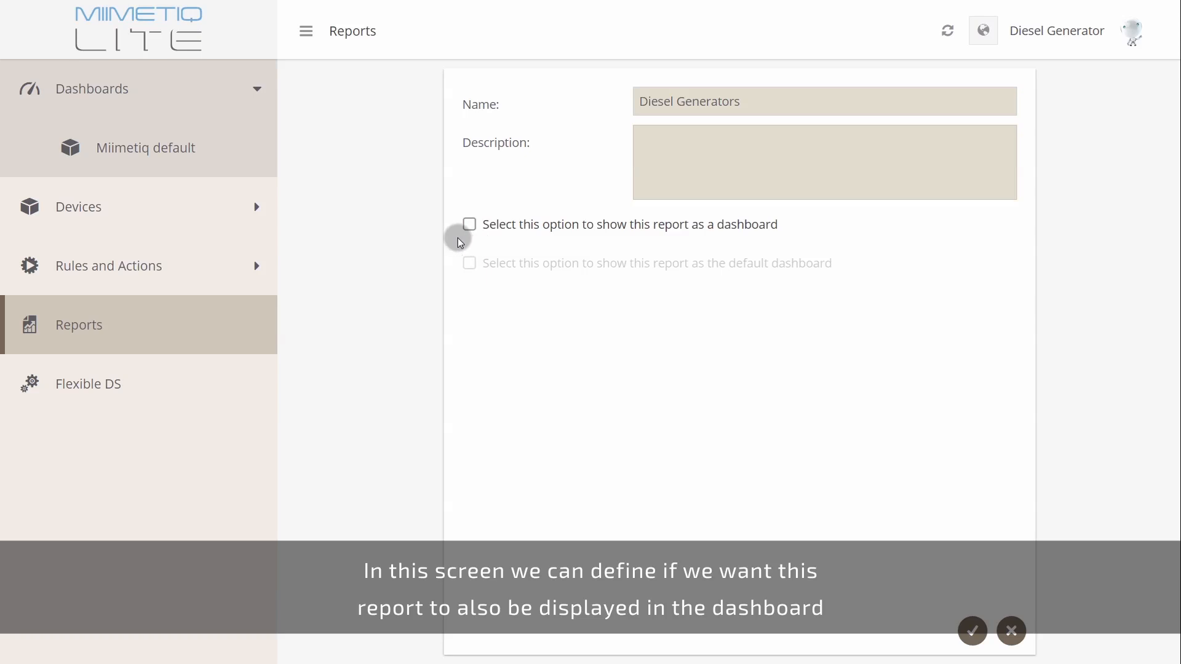
click(468, 225)
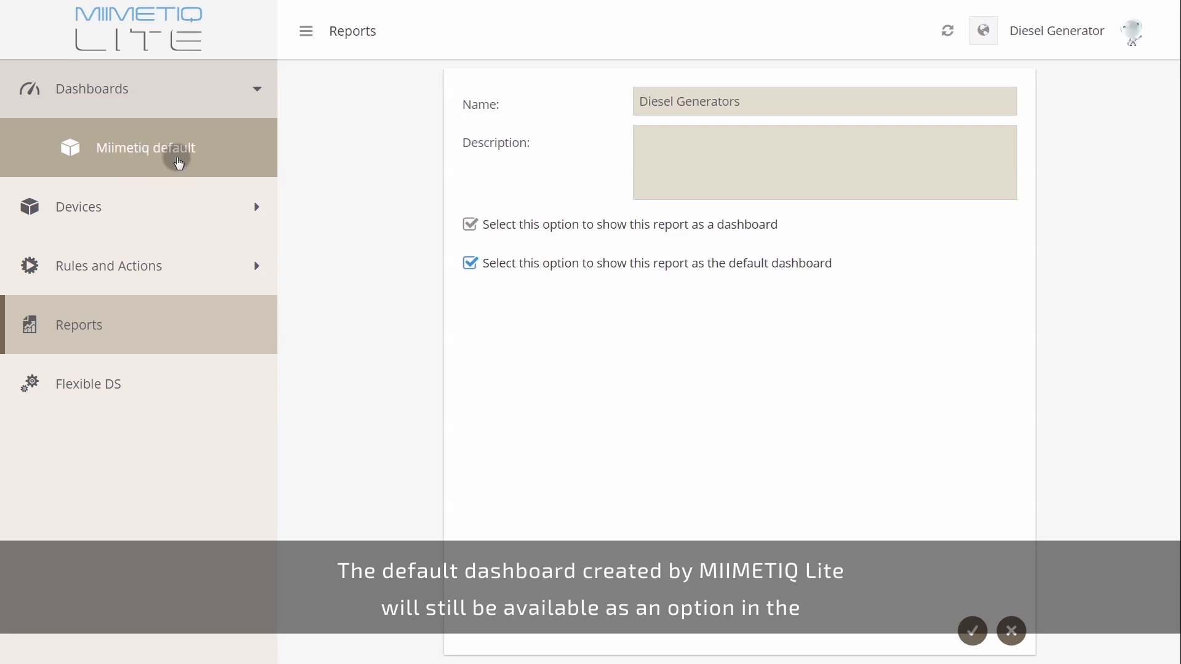
click(971, 631)
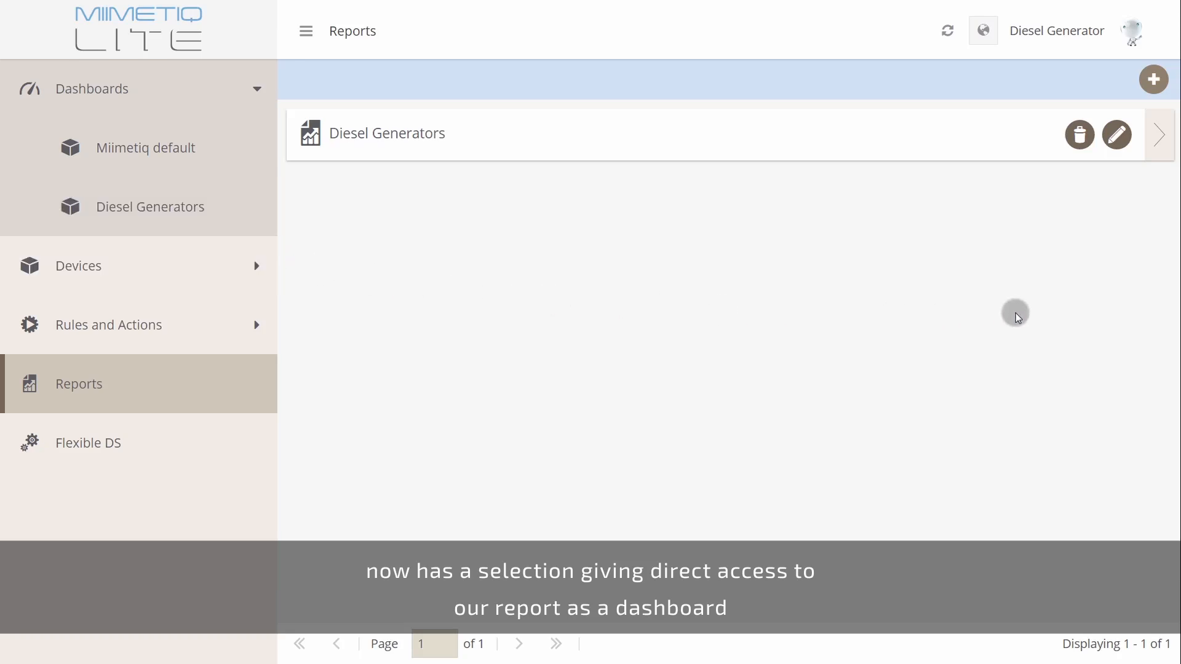
- Open the Diesel Generators report for editing, call up the deletion of all its rows and decline it
click(1162, 137)
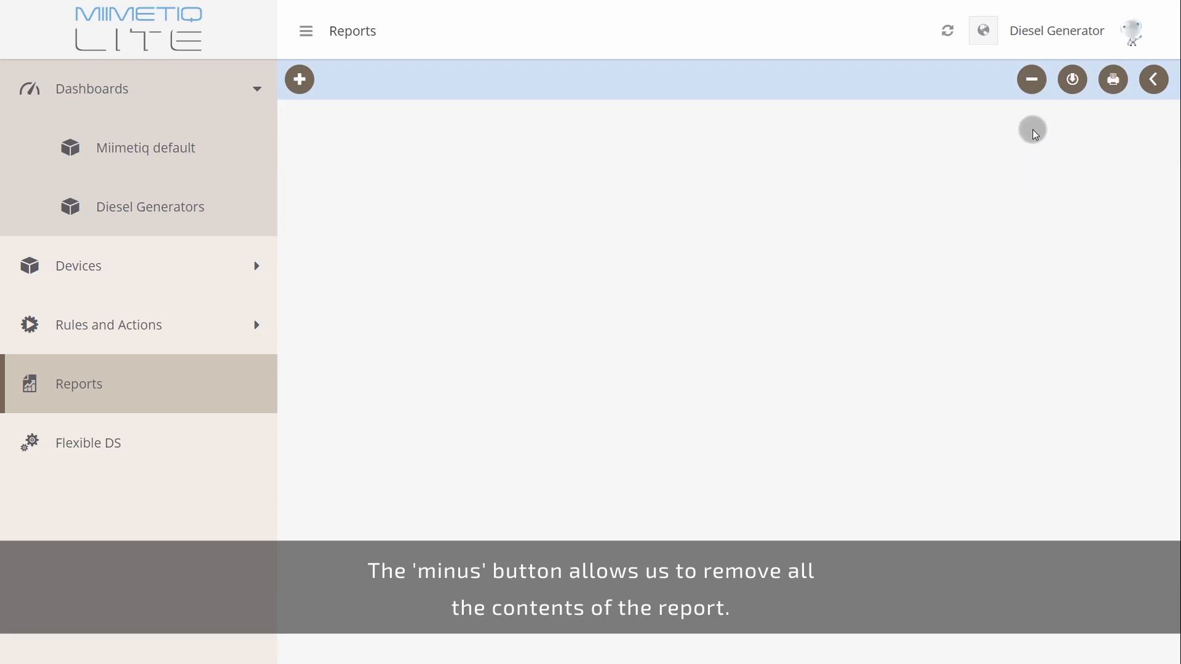
click(1033, 94)
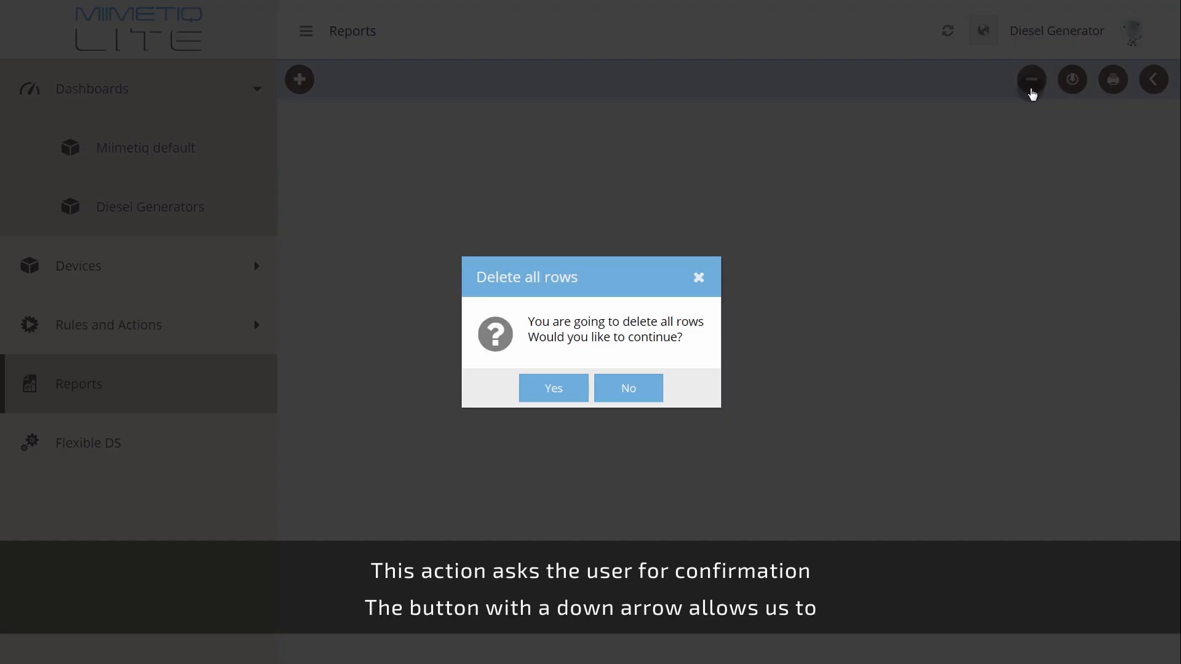
click(627, 393)
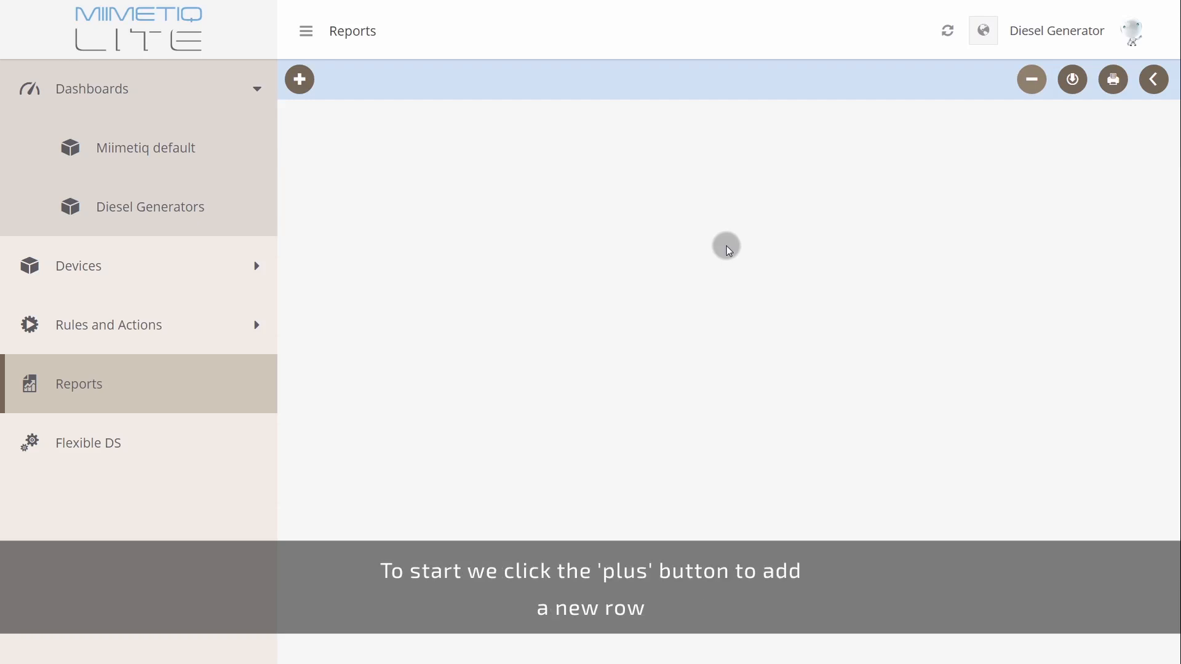
- Add a report row titled "Diesel Generators" and reduce its height slightly
click(300, 80)
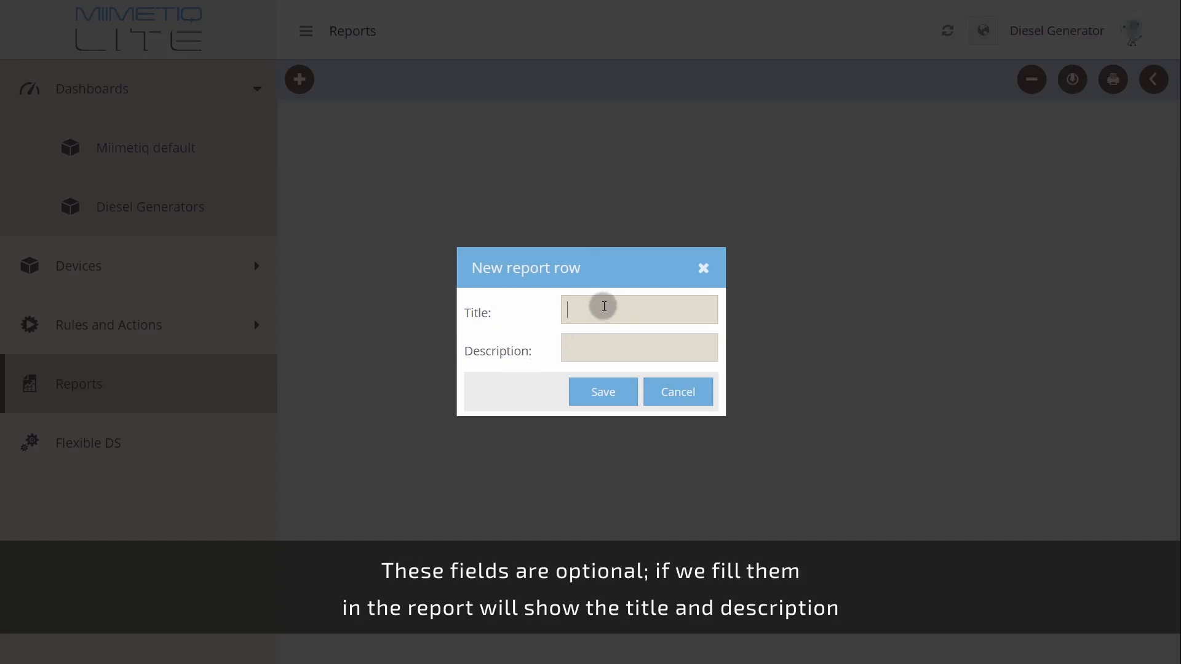
text(Diesel Generators)
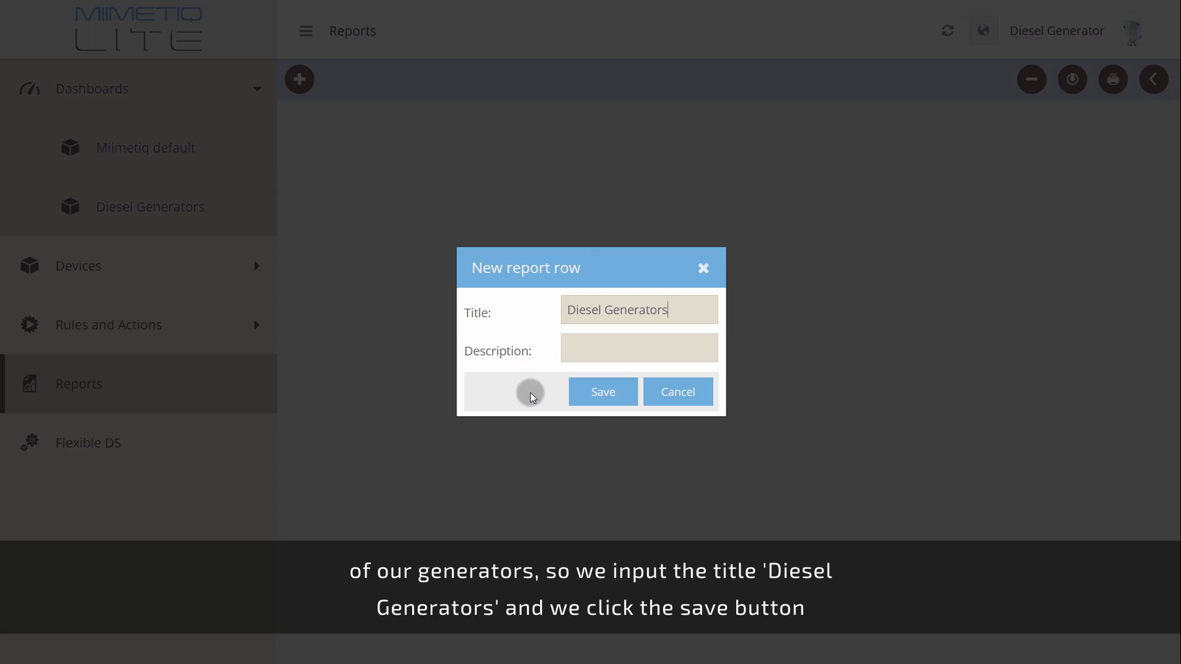
click(603, 397)
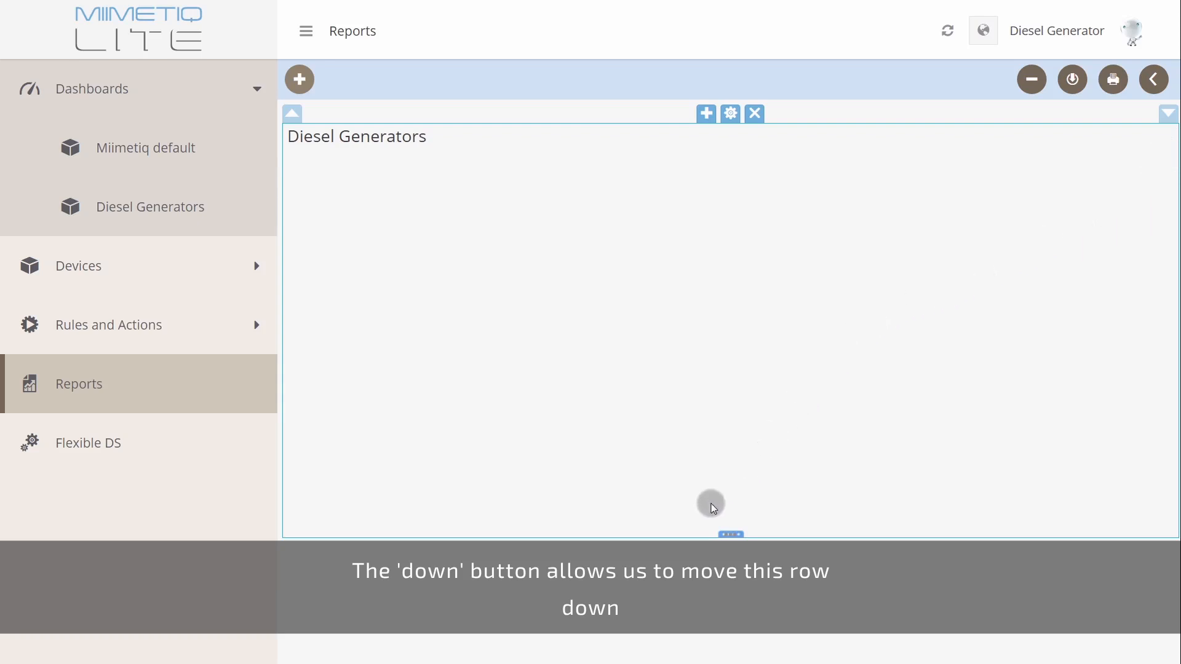
drag(731, 533, 749, 397)
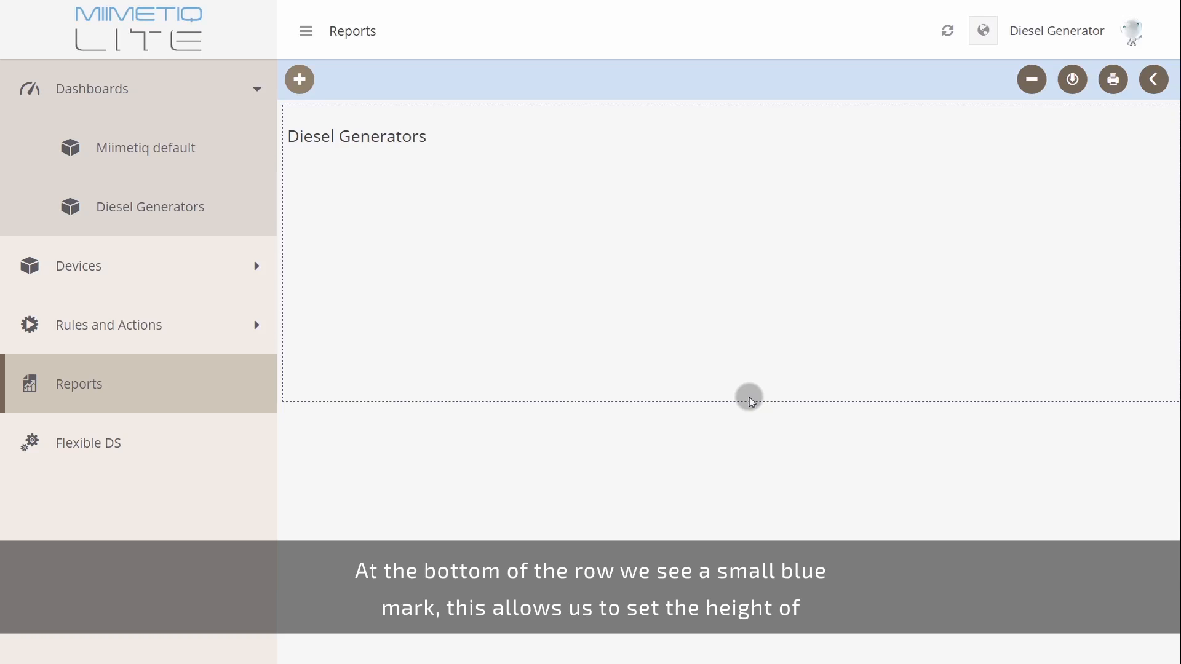
drag(734, 397, 734, 492)
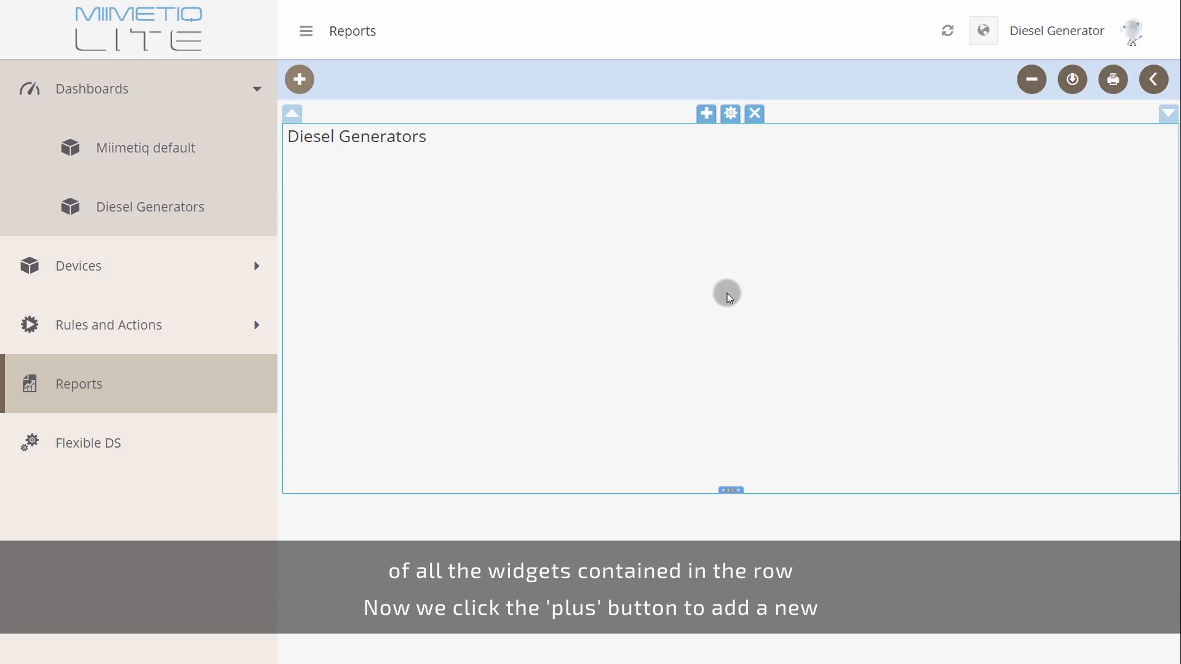
- Start a new widget in the Diesel Generators row, titled "Barcelona" and of type Signal
click(707, 114)
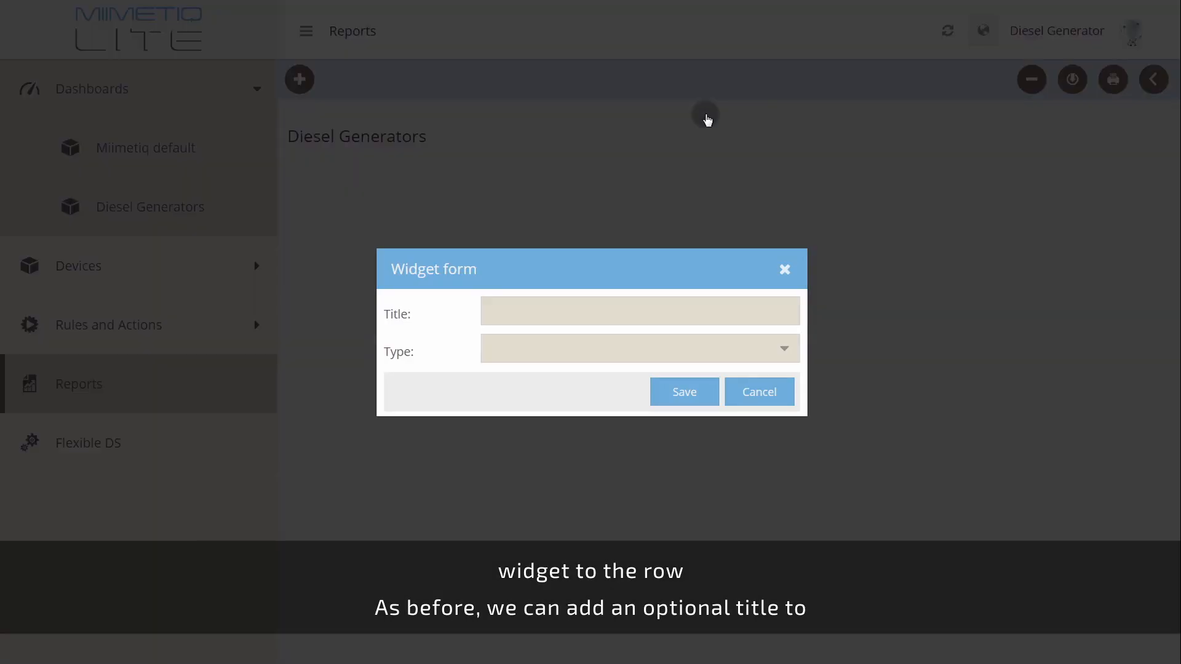
click(552, 314)
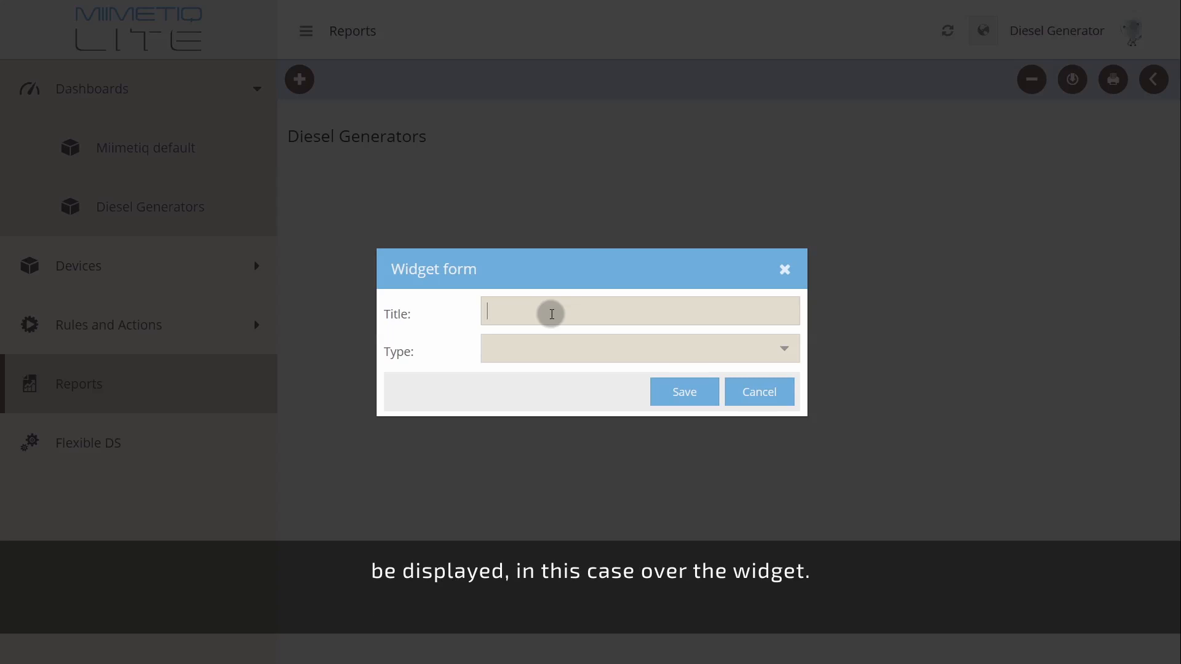
text(Barceloan)
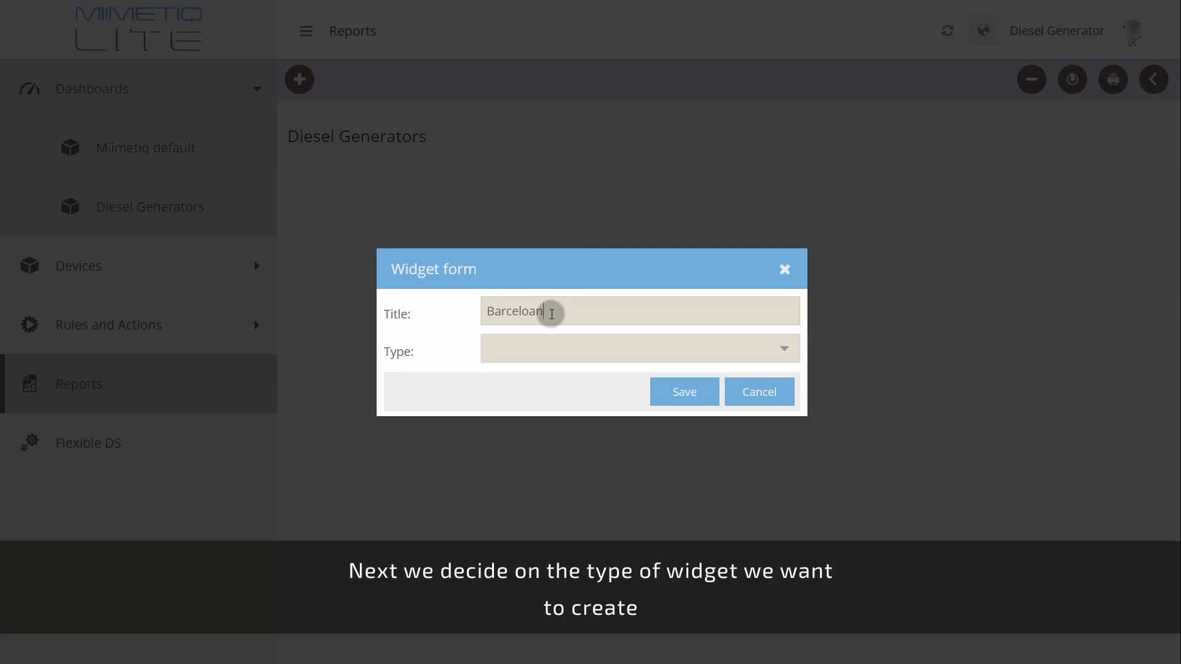
key(BackSpace)
key(BackSpace)
text(na)
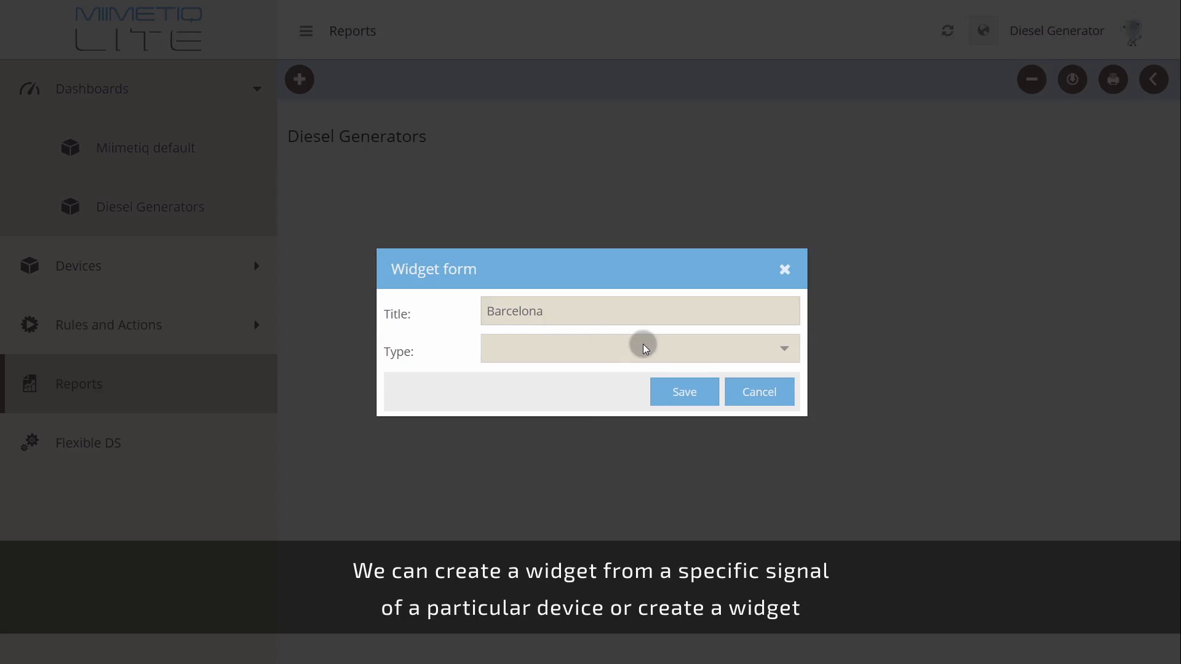
click(784, 349)
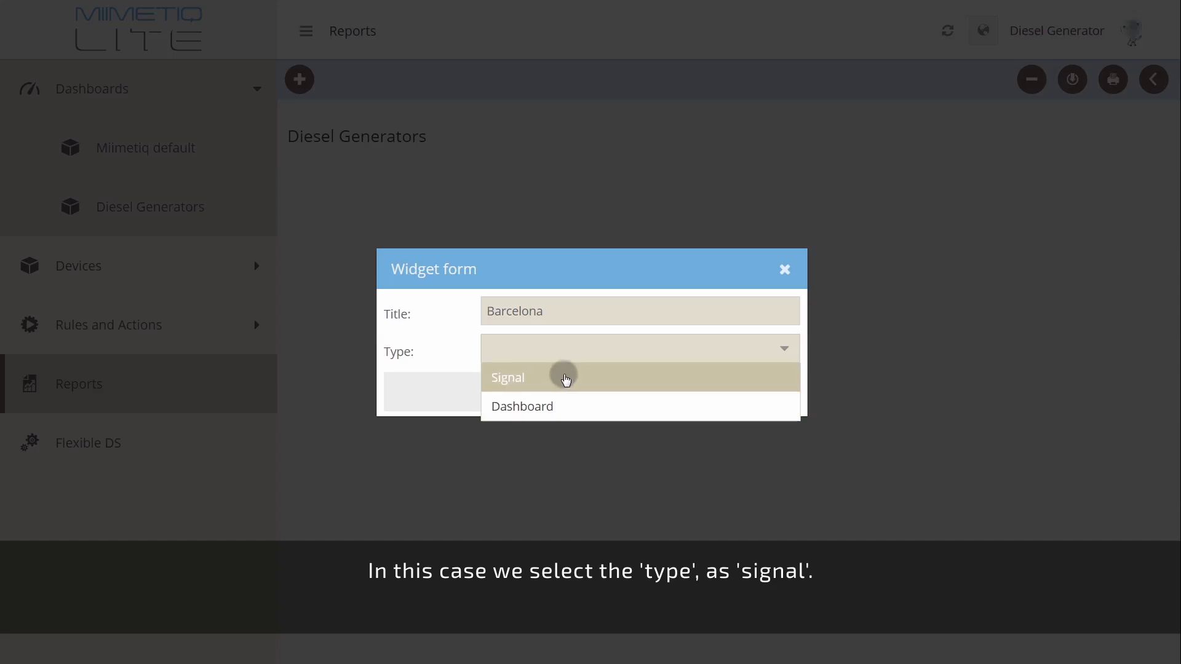
click(515, 383)
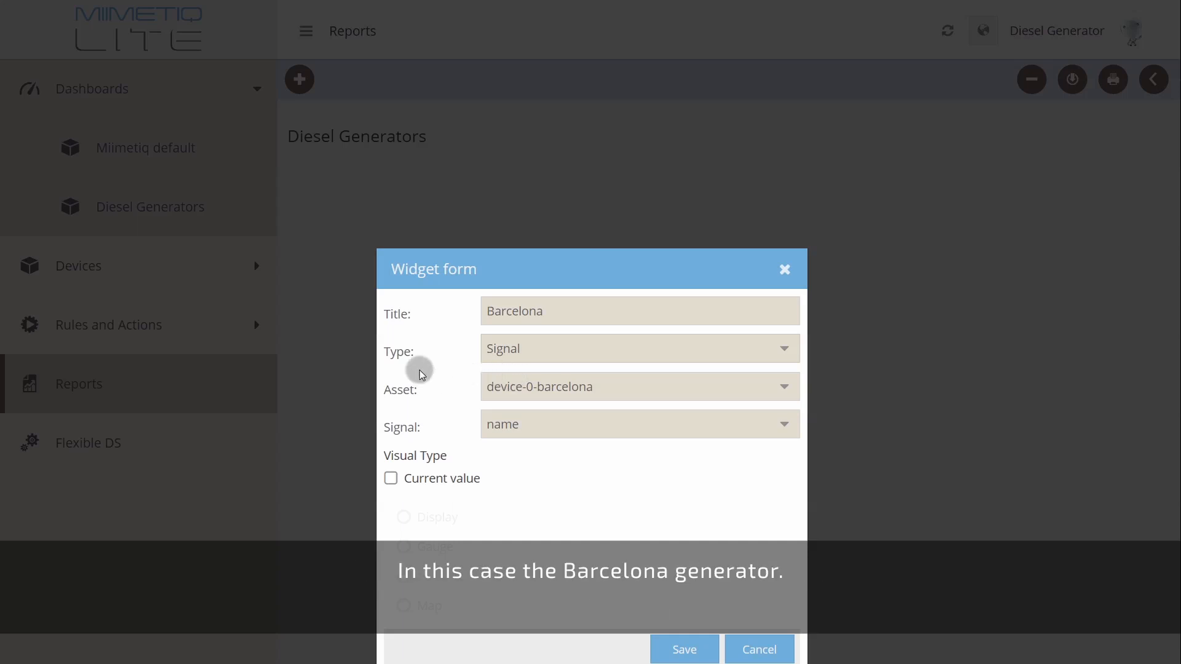
- Configure the Barcelona widget to show device-0-barcelona's current engine.fuel_level value as a gauge, and save it
drag(573, 272, 601, 151)
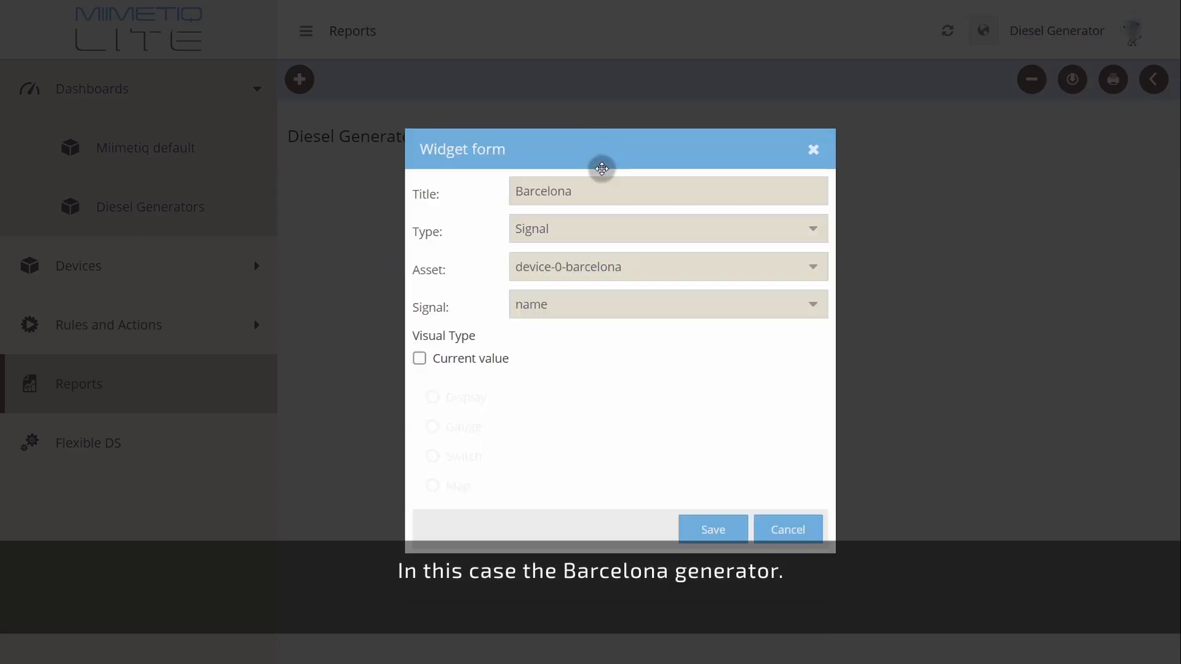
click(677, 269)
click(679, 269)
click(655, 301)
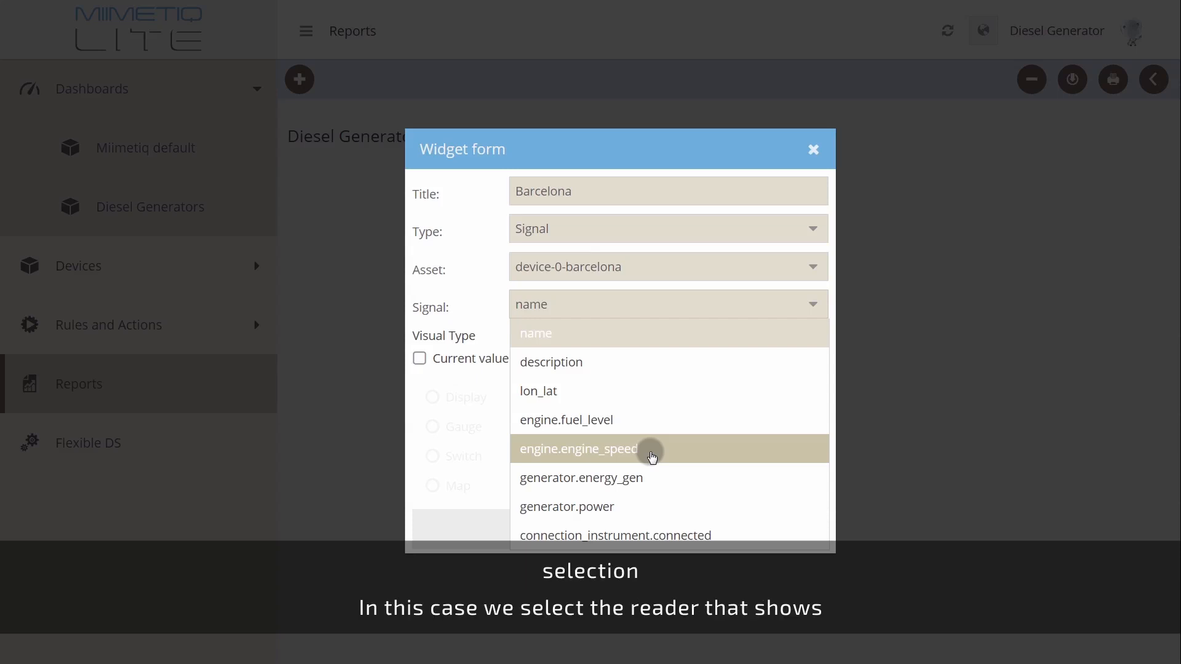
click(665, 431)
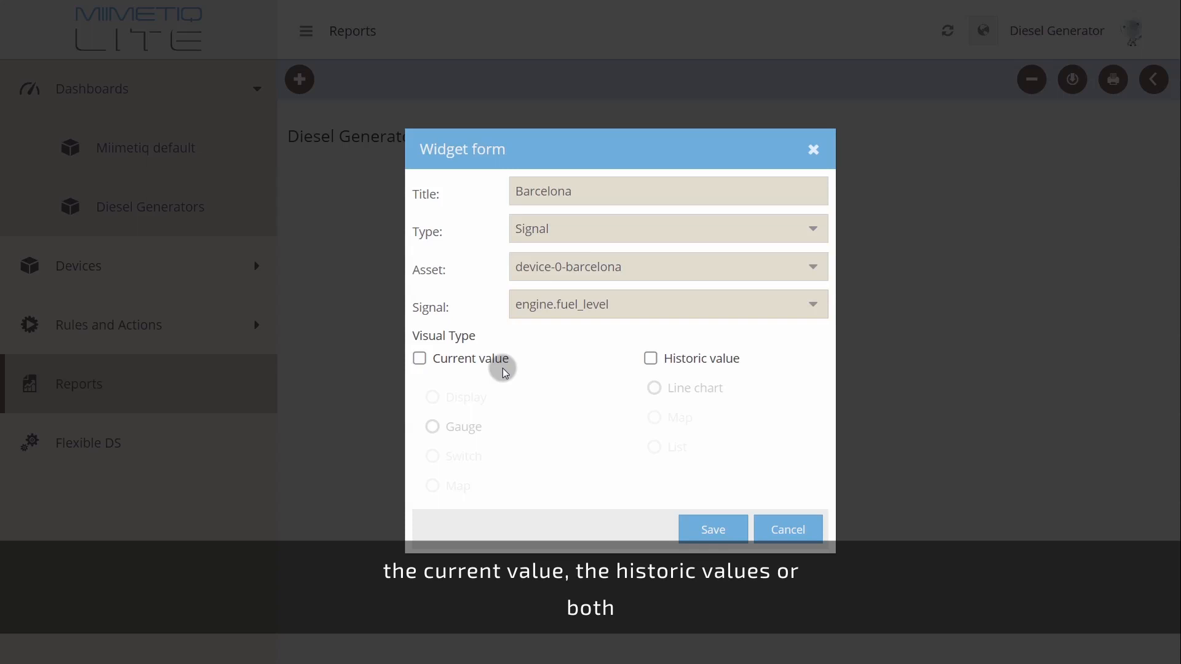
click(420, 358)
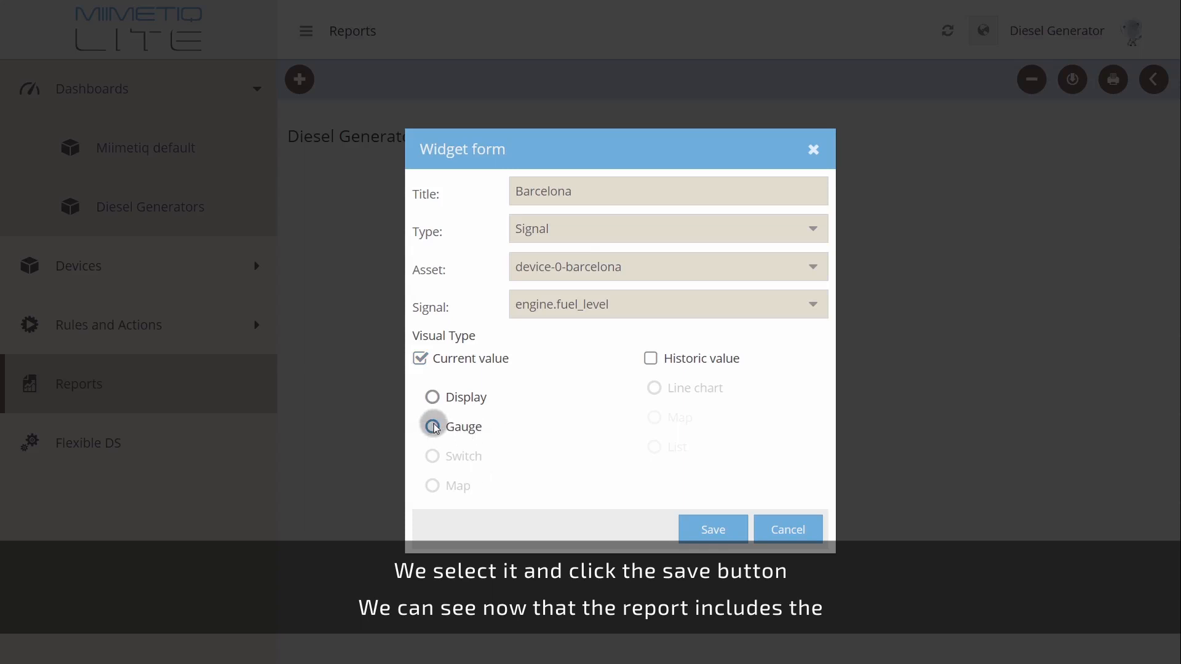
click(705, 531)
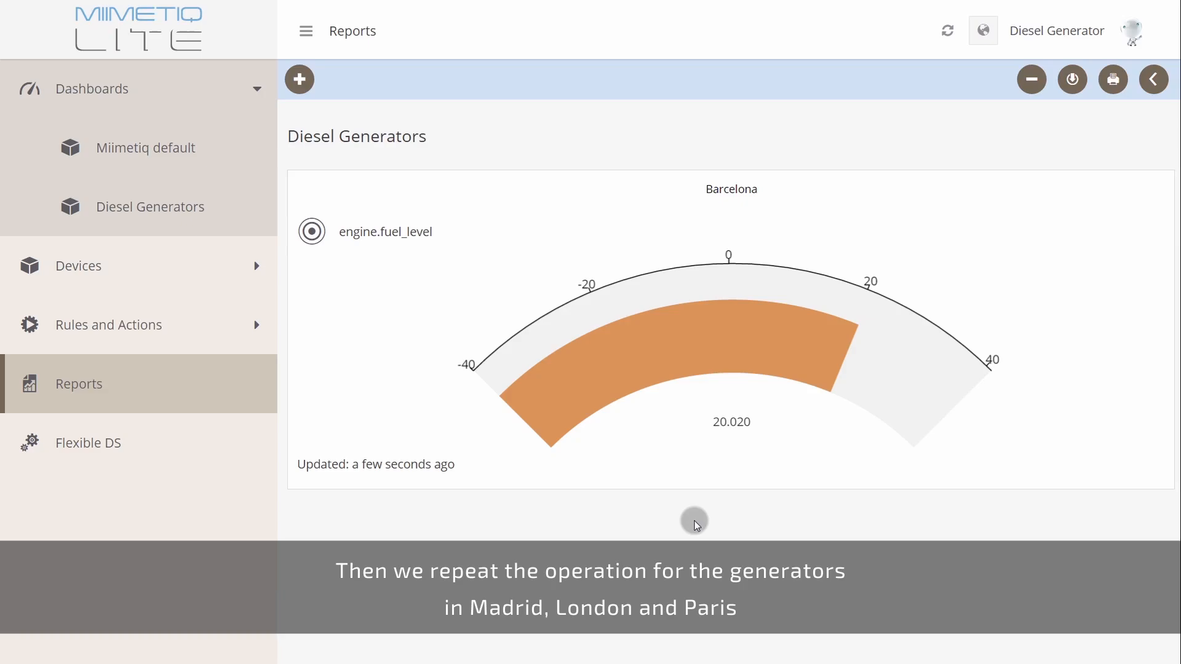
- Start another widget in the same row, titled "Madrid" and of type Signal
mouse_move(749, 117)
click(707, 116)
click(577, 321)
text(madrid)
click(599, 346)
click(600, 378)
- Assign the Madrid device's engine.fuel_level signal to the Madrid widget, show its current value as a gauge, and save it
click(600, 391)
click(574, 481)
click(578, 424)
click(600, 281)
click(391, 478)
click(403, 547)
click(684, 649)
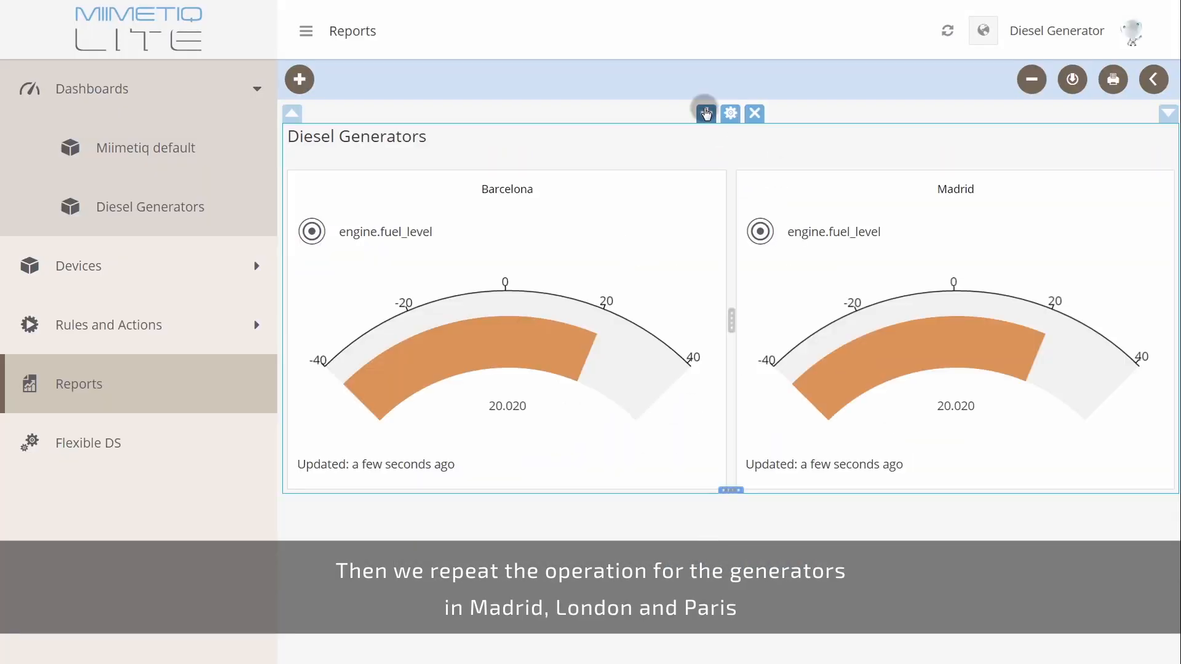
- Start a third widget in the Diesel Generators row, titled "London" and of type Signal
click(706, 114)
click(569, 311)
text(london)
click(778, 348)
click(501, 377)
- Set the London widget's signal to engine.fuel_level, display the current value as a gauge, and save it
click(640, 424)
click(595, 278)
click(391, 478)
click(403, 546)
click(684, 650)
mouse_move(787, 138)
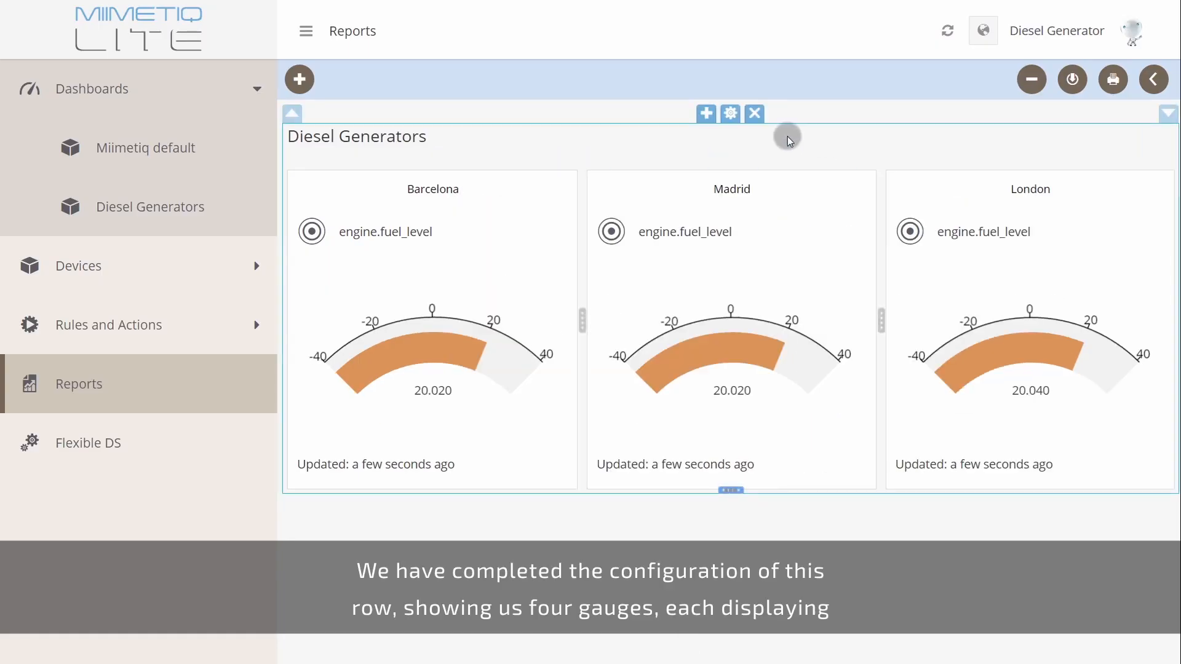
- Start a fourth widget in the Diesel Generators row, titled "Paris" and of type Signal
click(706, 114)
click(585, 311)
text(Paris)
click(784, 348)
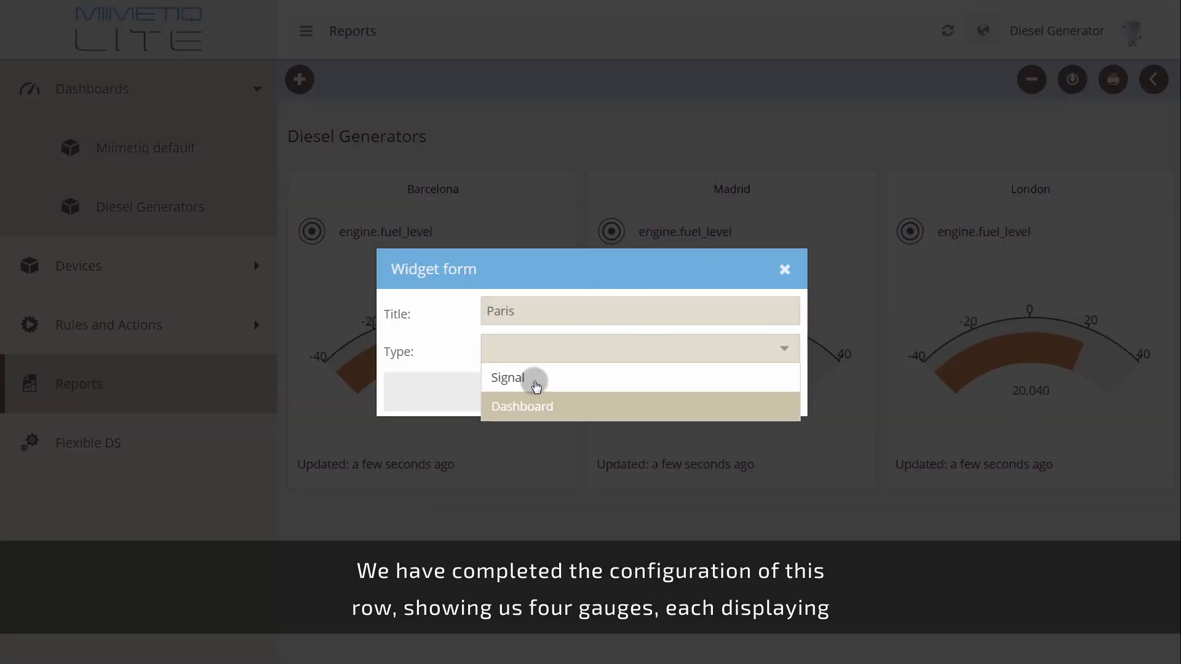
click(537, 385)
- Assign device-2-paris and its engine.fuel_level signal to the Paris widget, show the current value as a gauge, and save it
click(537, 386)
click(512, 498)
click(508, 425)
click(578, 316)
click(391, 478)
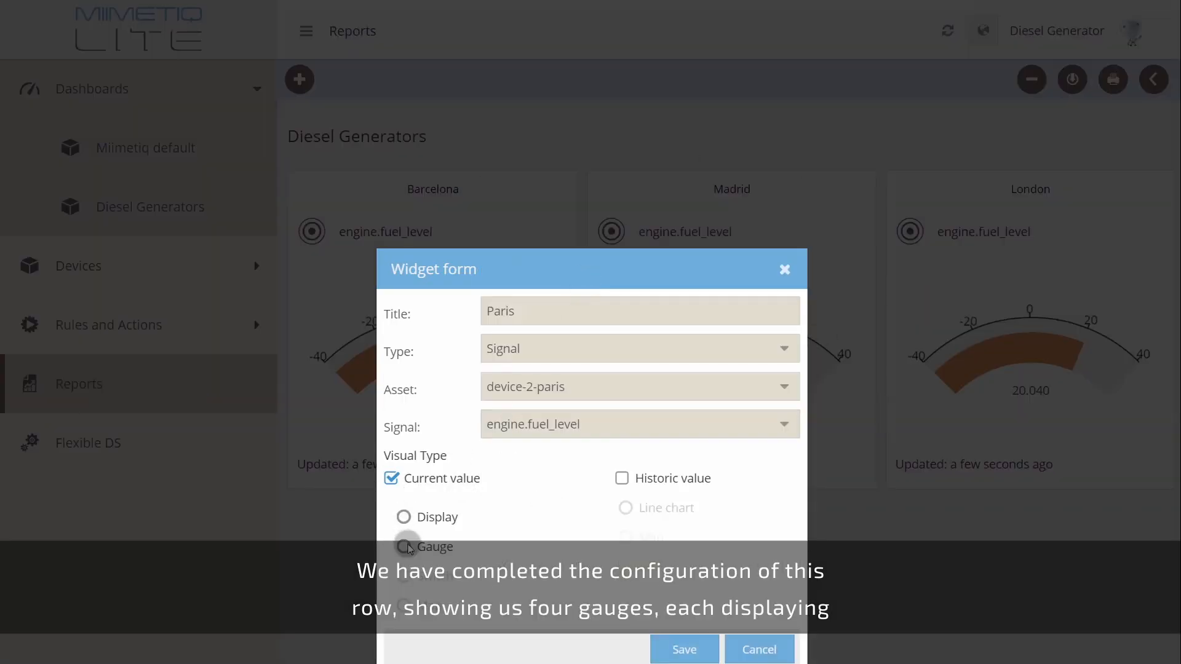
click(404, 547)
click(684, 650)
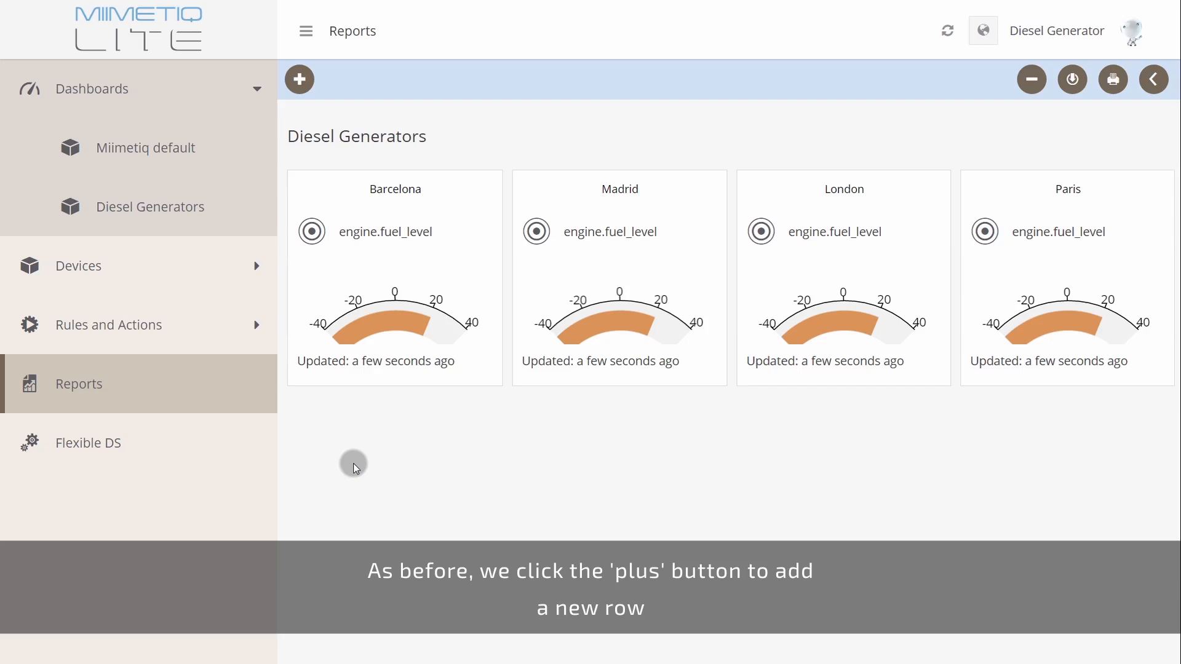
- Add an untitled row to the report and start a widget in it titled "Barcelona" of type Signal
click(301, 87)
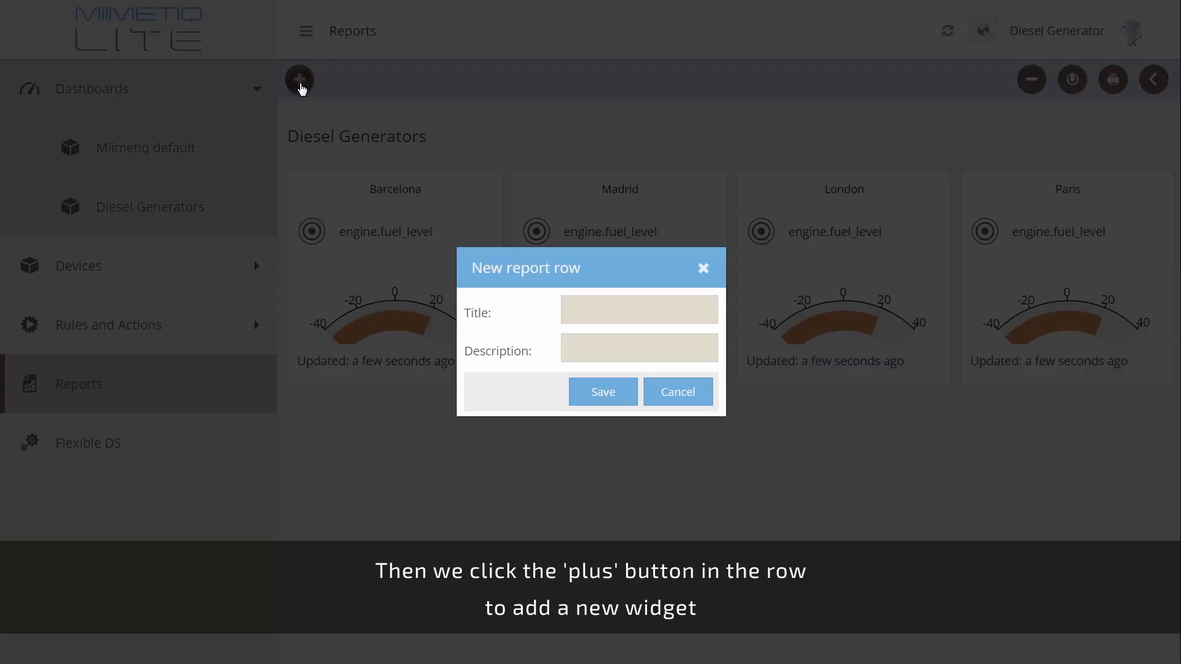
click(602, 396)
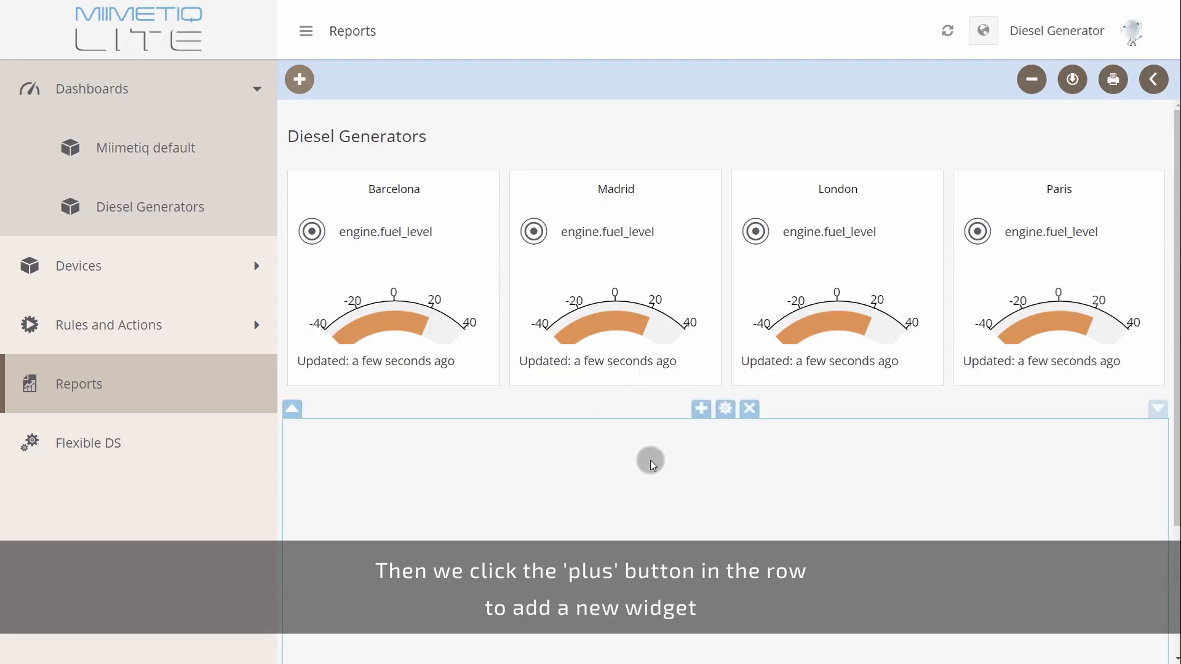
click(701, 409)
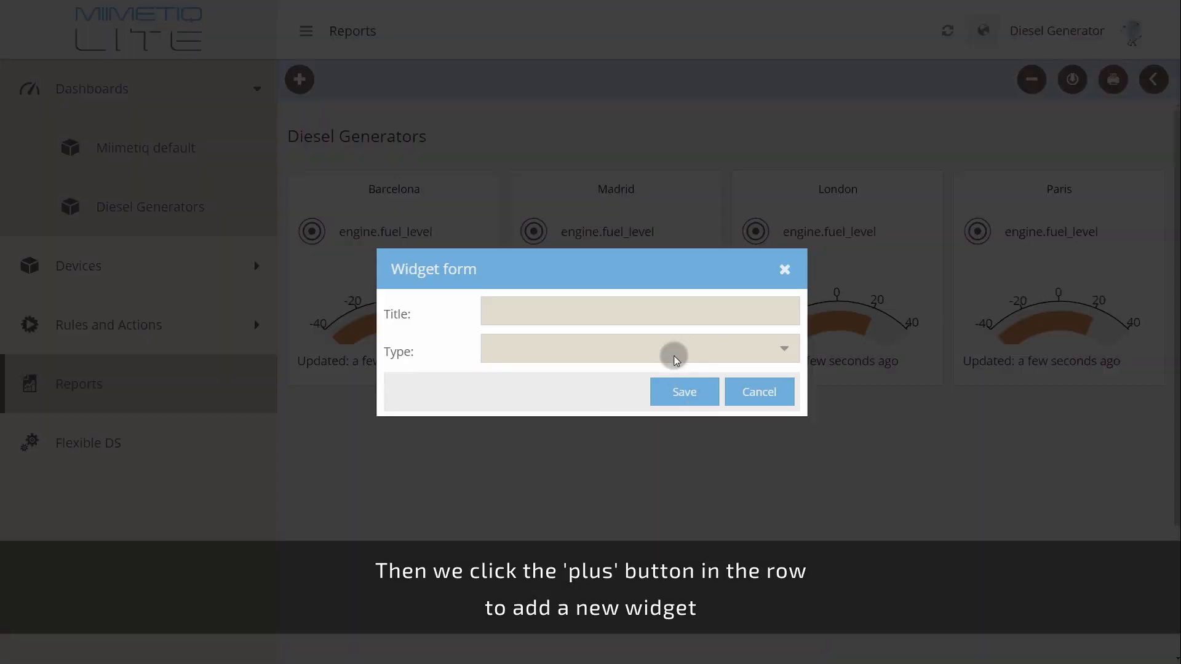
click(673, 311)
text(Barcelona)
click(646, 349)
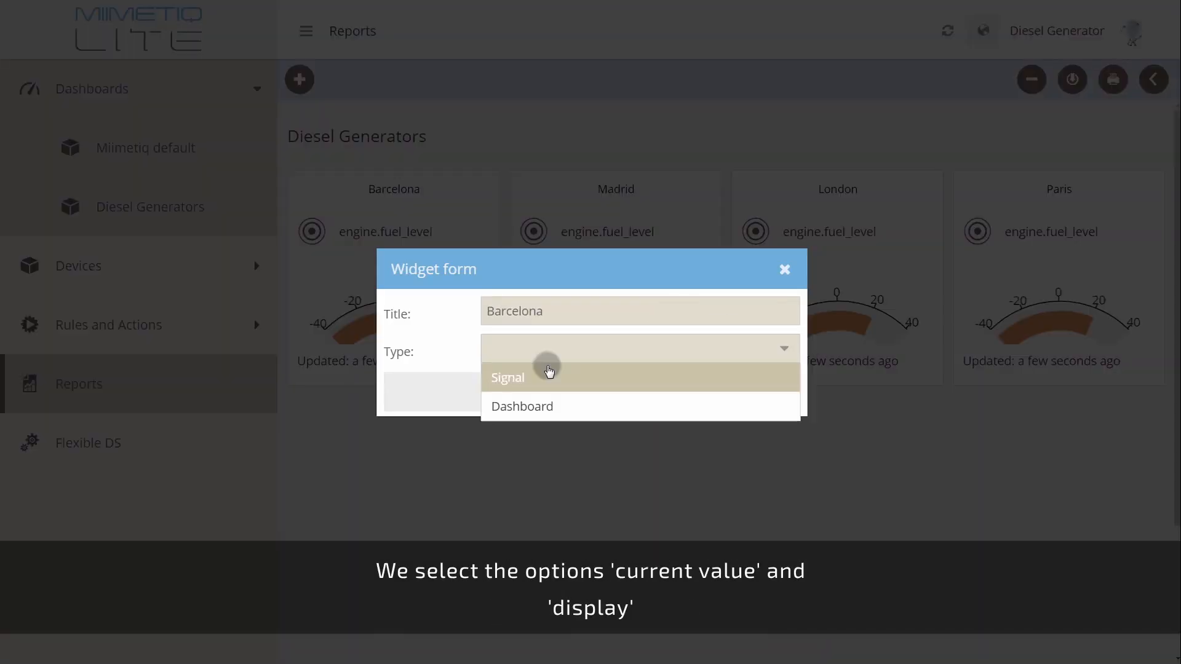
click(549, 371)
- Assign the Barcelona device's generator.power signal to the new Barcelona widget, show its current value as a display, and save it
click(572, 416)
click(561, 364)
click(450, 481)
click(429, 517)
click(684, 650)
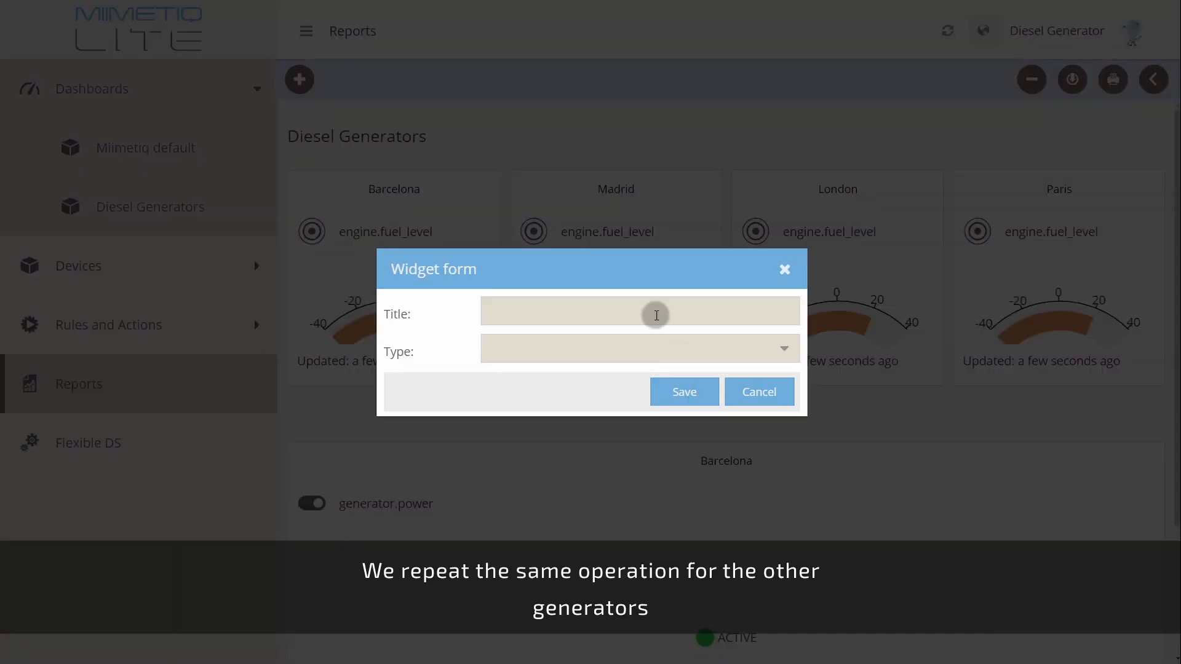
- Start a second widget in the generator.power row, titled "Madrid" and of type Signal
click(654, 311)
text(madrid)
key(Left)
key(Left)
key(Left)
key(Left)
key(Left)
key(BackSpace)
text(M)
click(781, 347)
click(591, 375)
- Assign the Madrid device's generator.power signal to the new Madrid widget, show the current value as a display, and save it
click(588, 387)
click(576, 530)
click(563, 423)
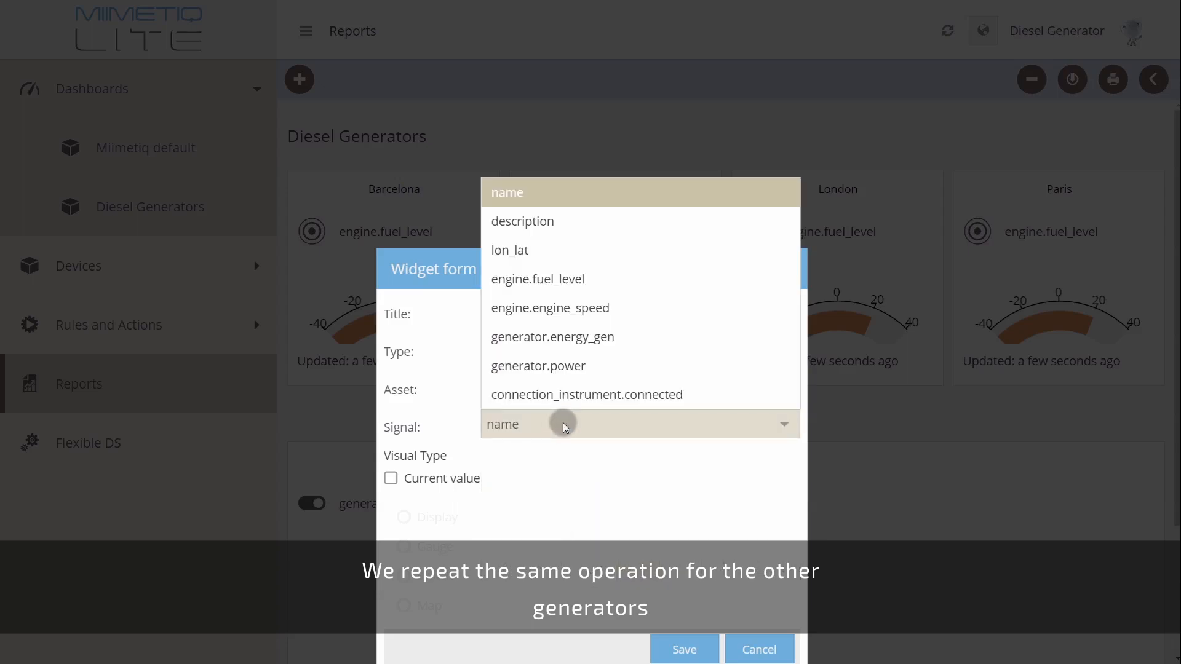
click(590, 366)
click(440, 483)
click(430, 520)
click(684, 650)
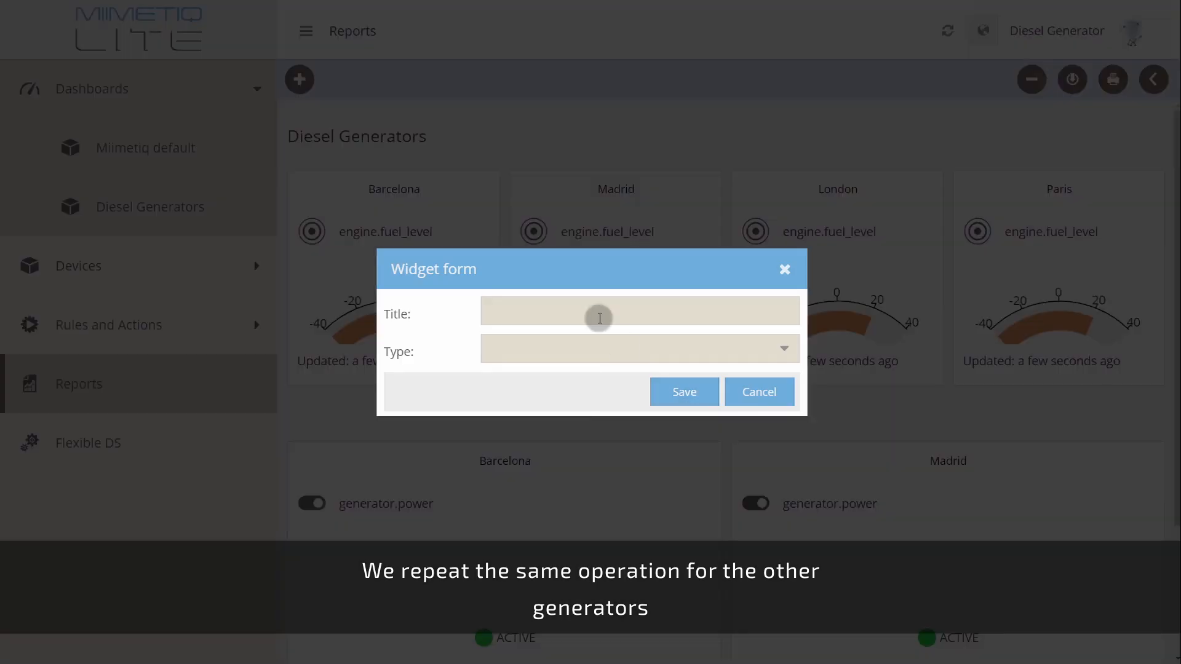
- Start a third widget in the generator.power row, titled "London" and of type Signal
click(601, 313)
text(London)
click(781, 347)
click(591, 375)
- Assign the London device's generator.power signal to the new London widget, show the current value as a display, and save it
click(588, 386)
click(575, 442)
click(564, 424)
click(591, 367)
click(416, 477)
click(431, 518)
click(682, 647)
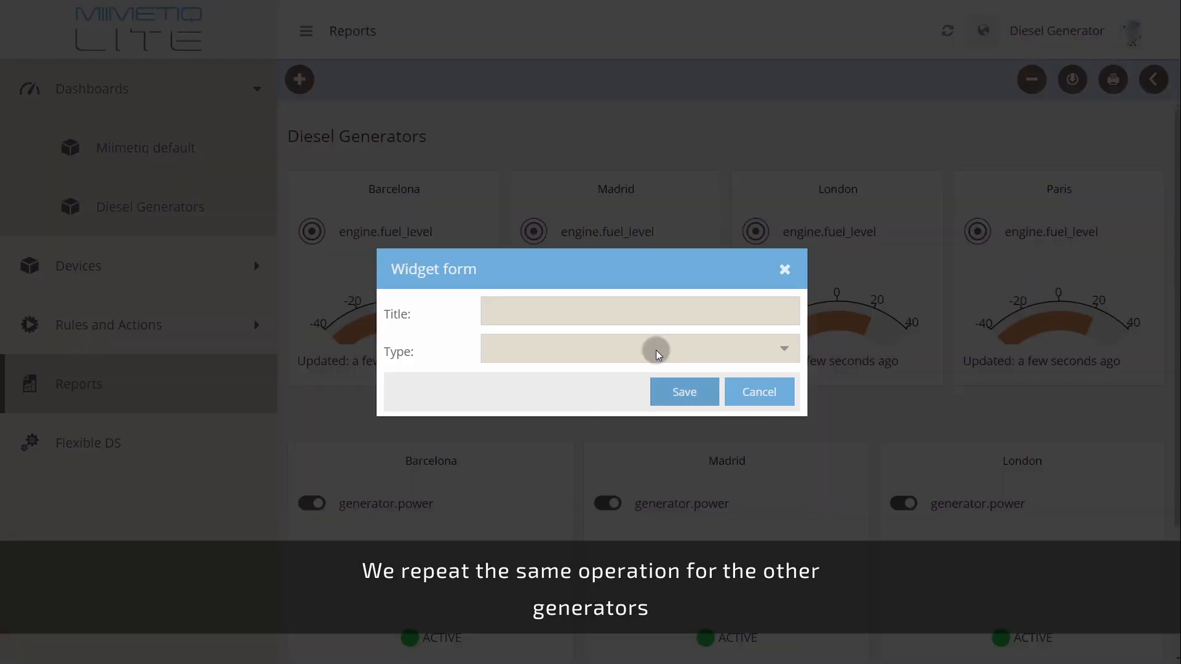
- Start a fourth widget in the generator.power row, titled "Paris" and of type Signal
click(756, 313)
text(Paris)
click(782, 348)
click(562, 377)
- Assign the Paris device and its generator.power signal to the new Paris widget
click(591, 386)
click(581, 502)
click(625, 421)
click(554, 379)
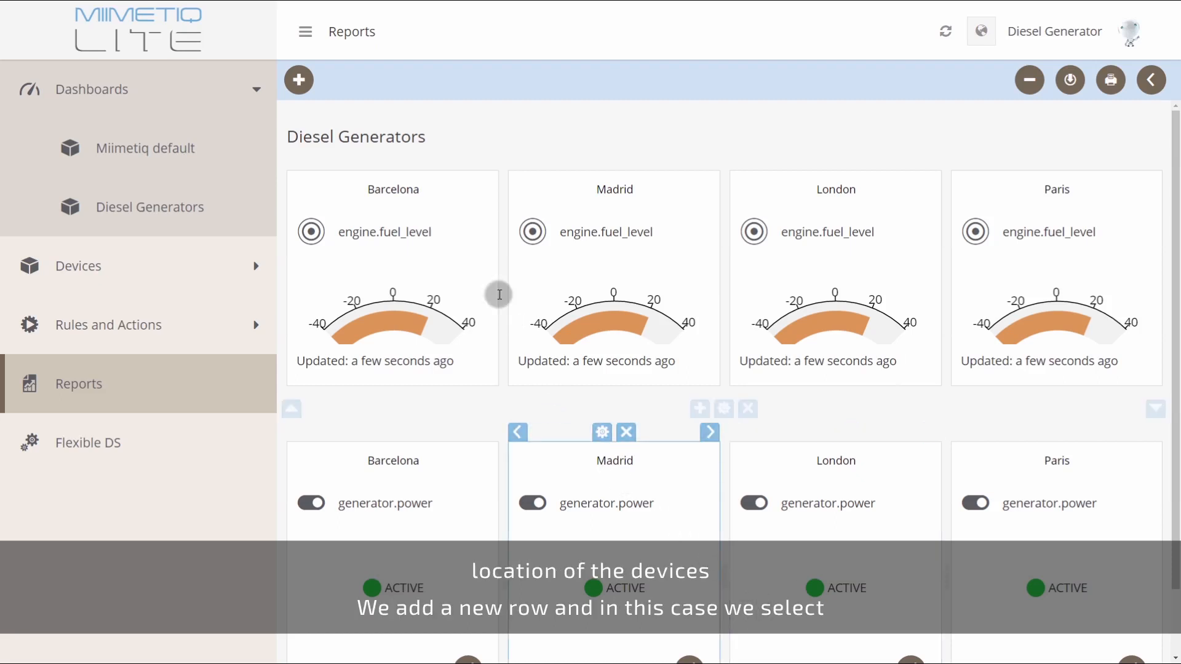
- Add another untitled row below the power widgets and start a widget in it titled "Map" of type Dashboard
click(300, 81)
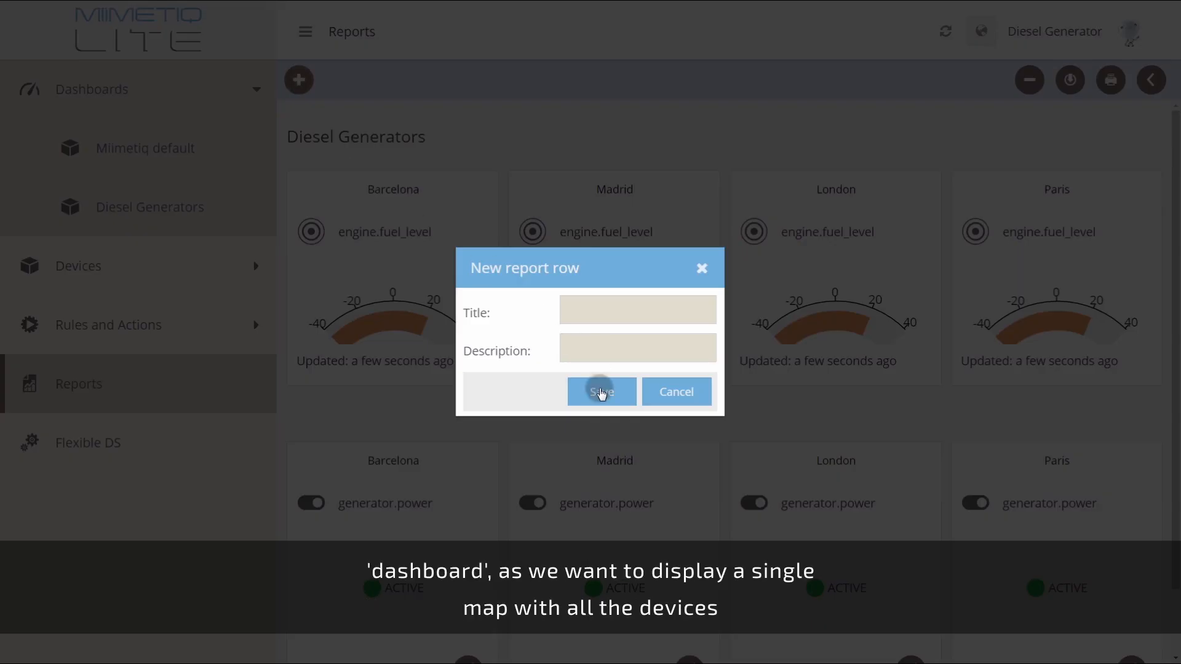
click(602, 396)
scroll(763, 523, down, 8)
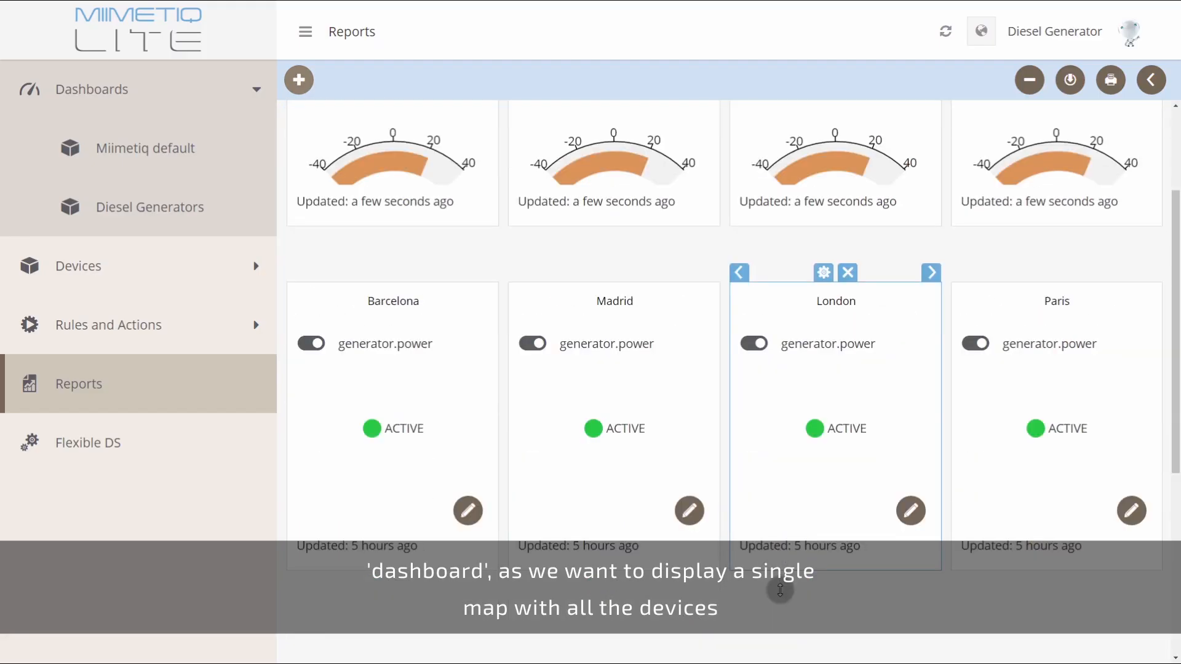
click(699, 236)
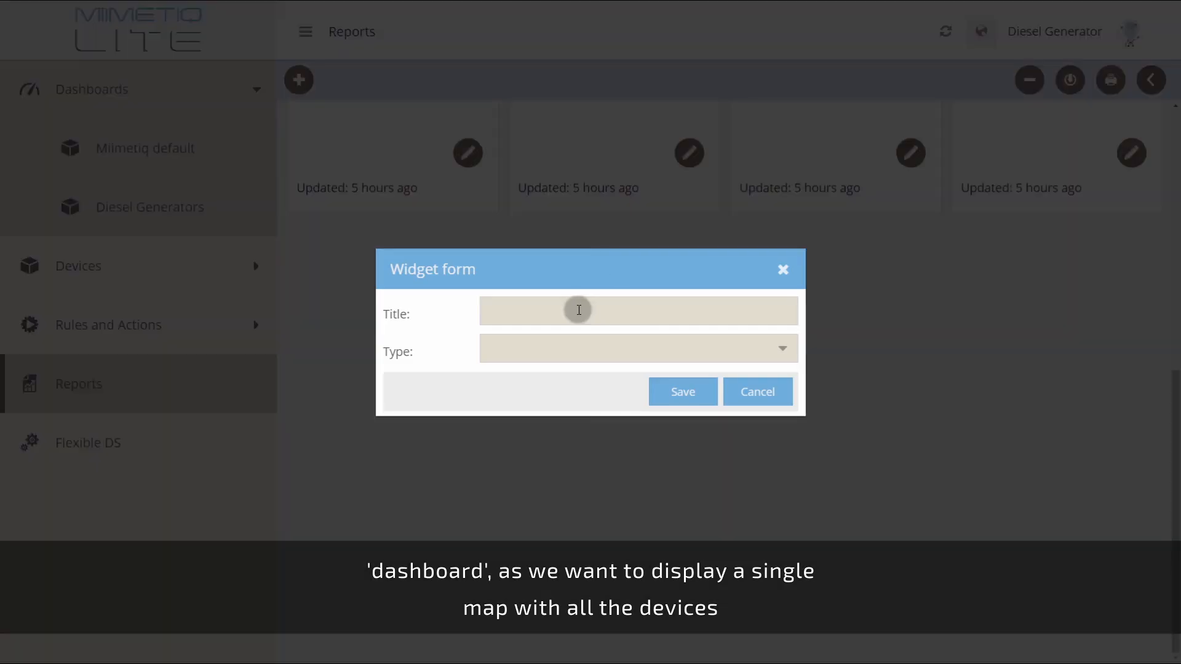
text(Map)
click(653, 342)
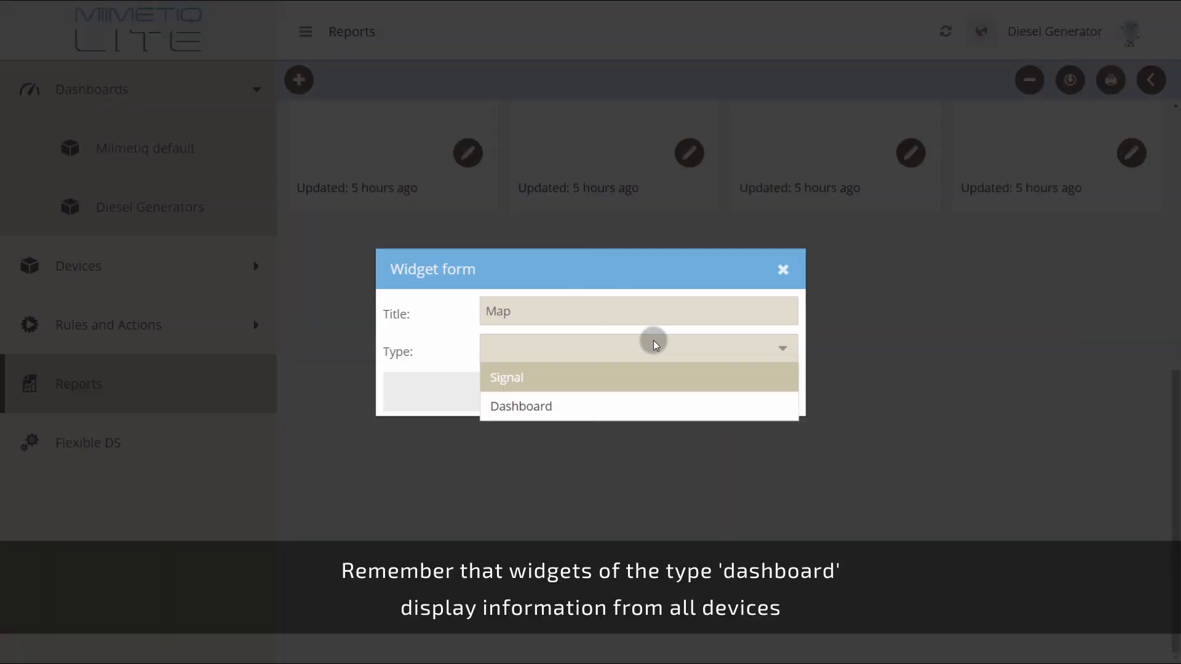
click(579, 406)
- Choose lon_lat as the Map widget's content, save it, and bring all generator markers into the map view
click(581, 382)
click(599, 415)
click(670, 433)
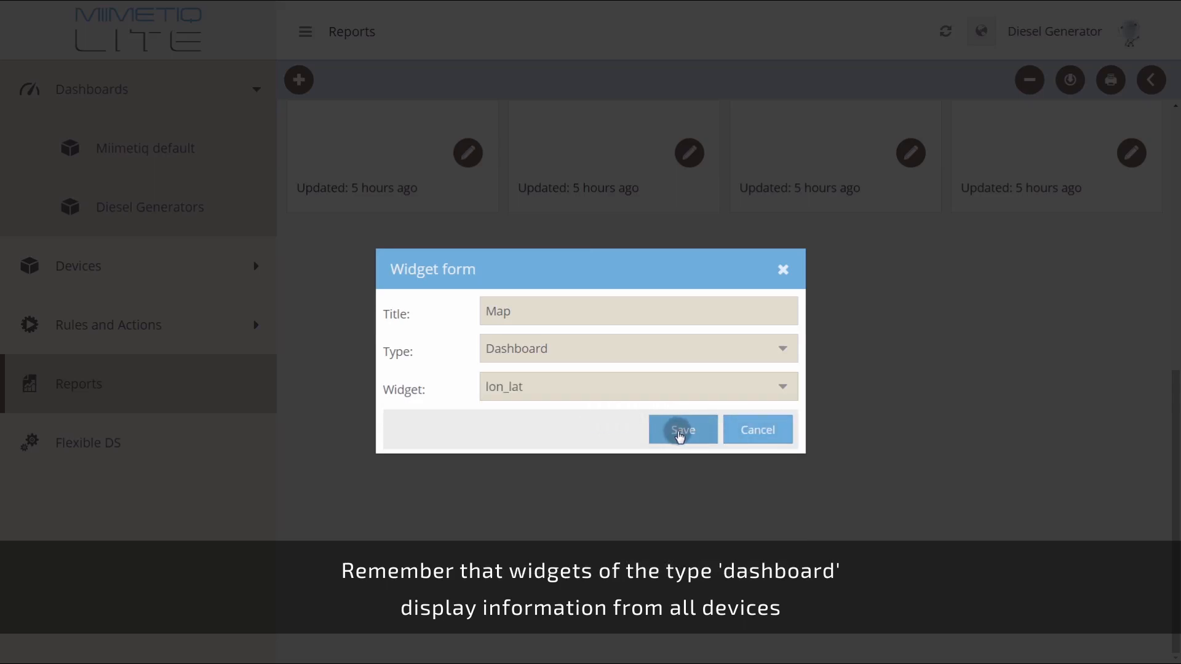
click(682, 432)
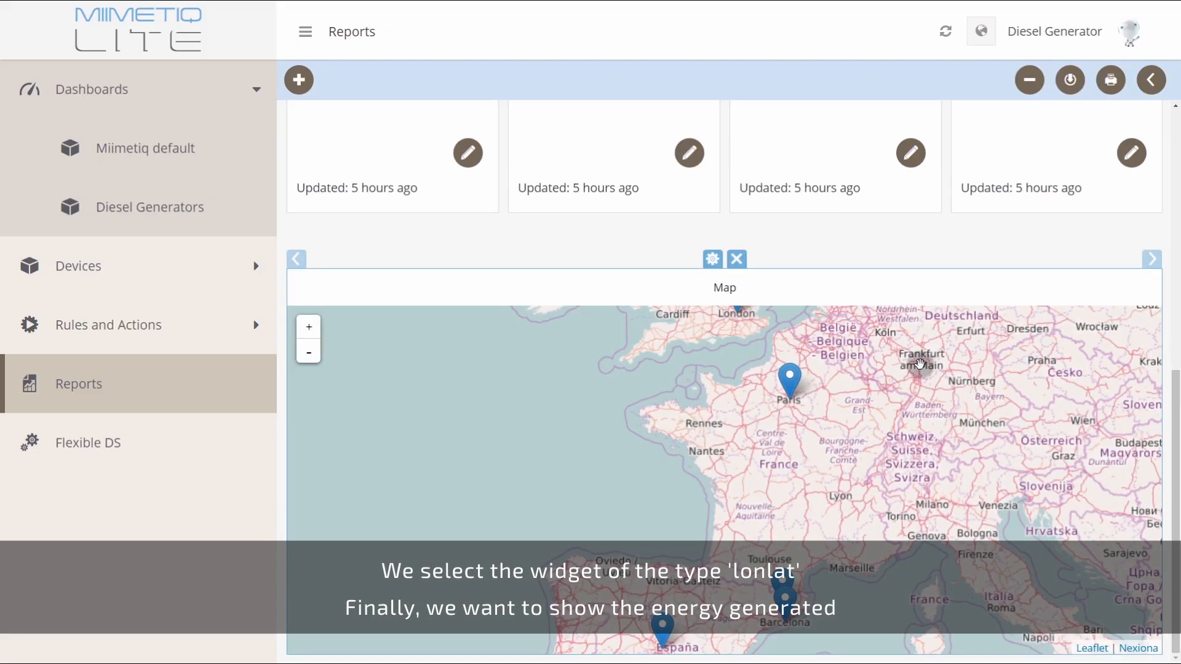
scroll(874, 453, down, 1)
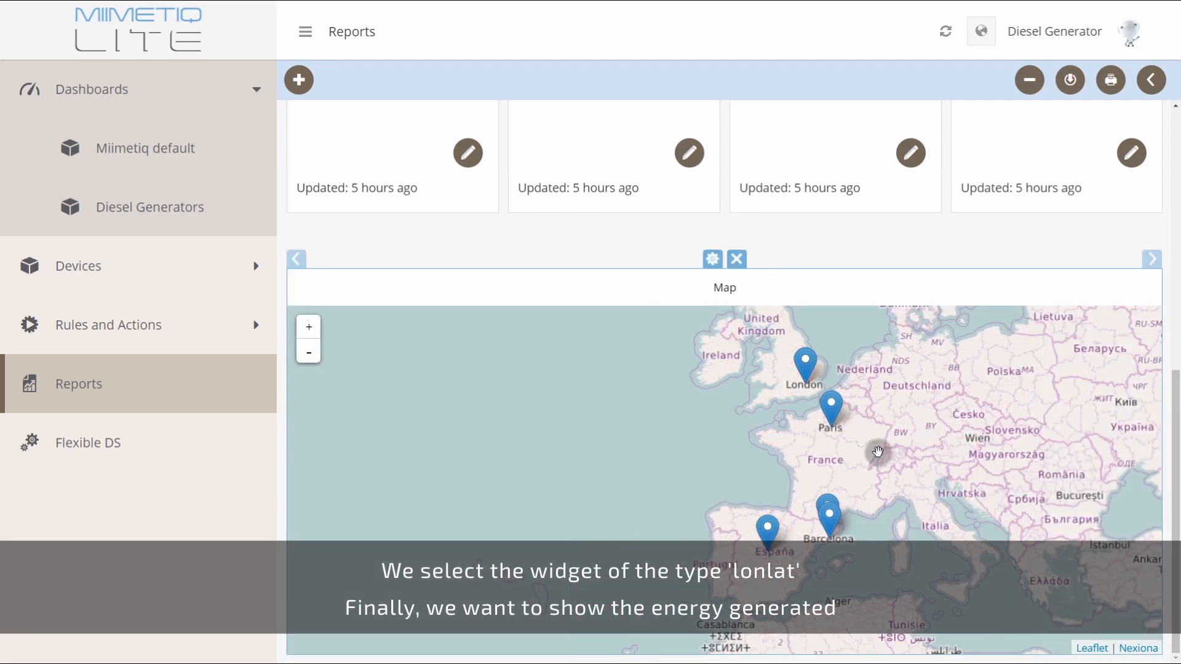
drag(918, 468, 842, 490)
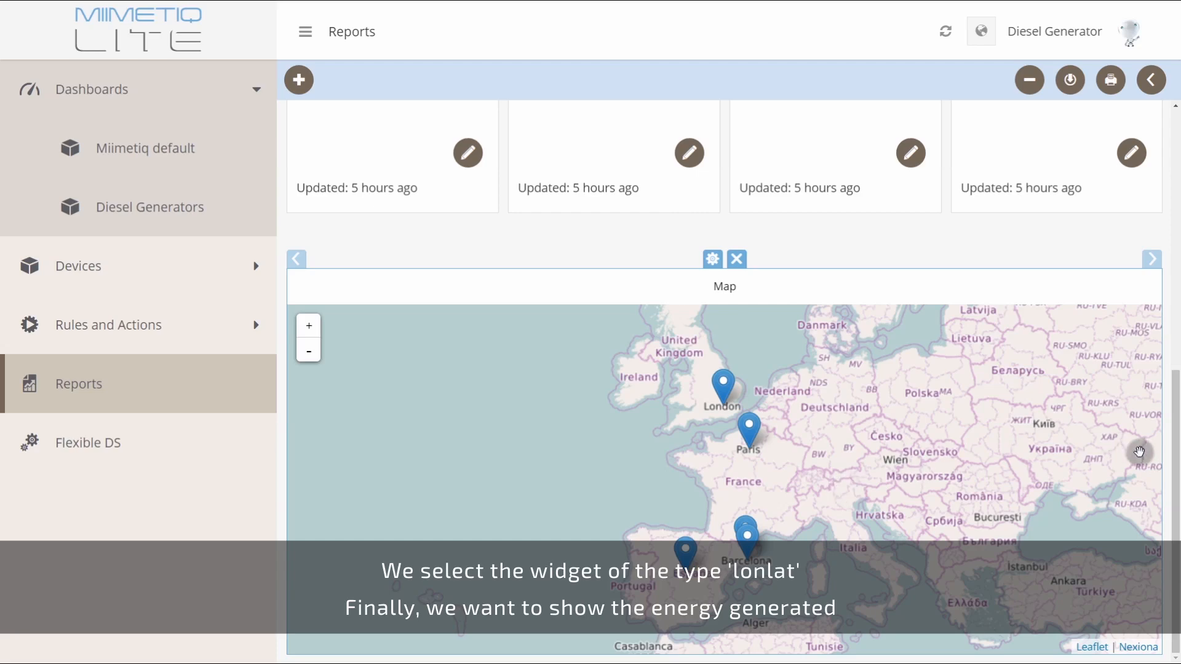
- Add a new report row titled "Energy generated"
drag(1172, 382, 1172, 194)
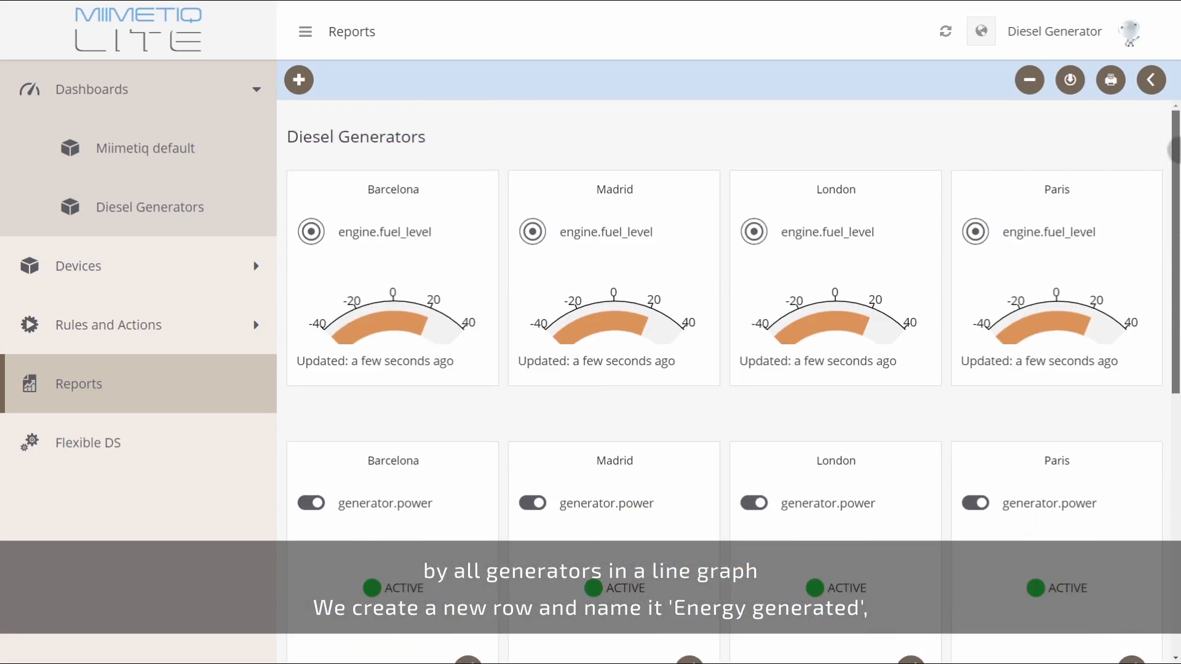
click(298, 80)
click(624, 317)
text(Energy generated)
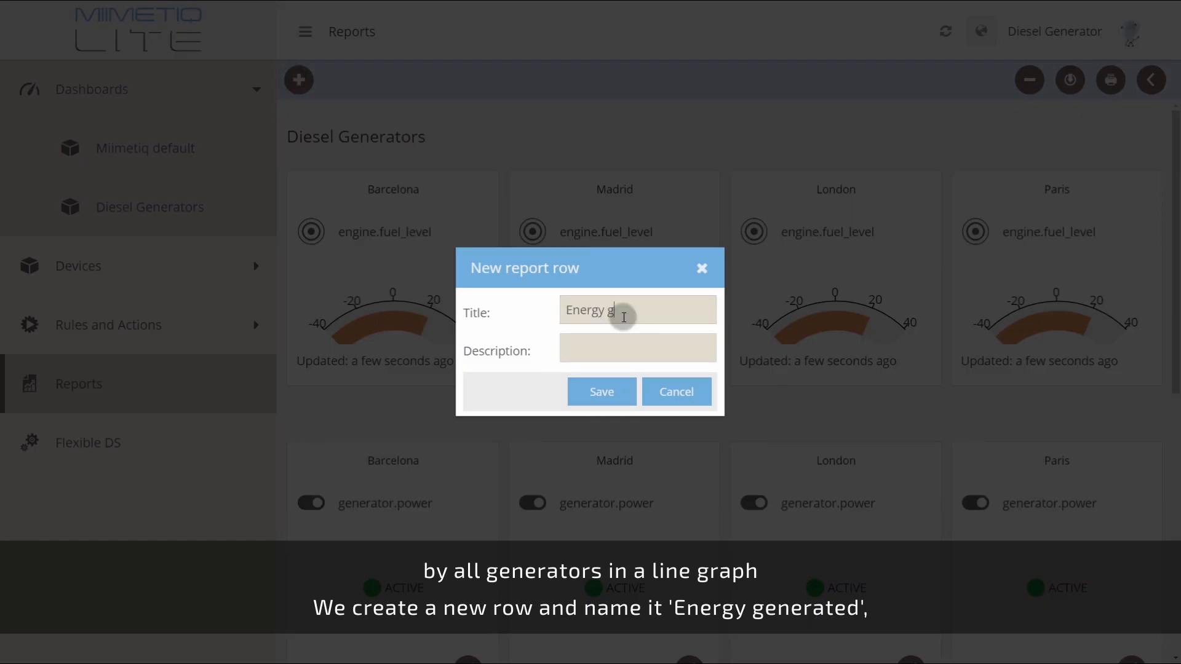
click(598, 398)
- Add a Dashboard-type widget titled "Europe" to the Energy generated row, using generator.energy_gen, and save it
scroll(627, 577, down, 10)
scroll(703, 345, down, 3)
click(698, 231)
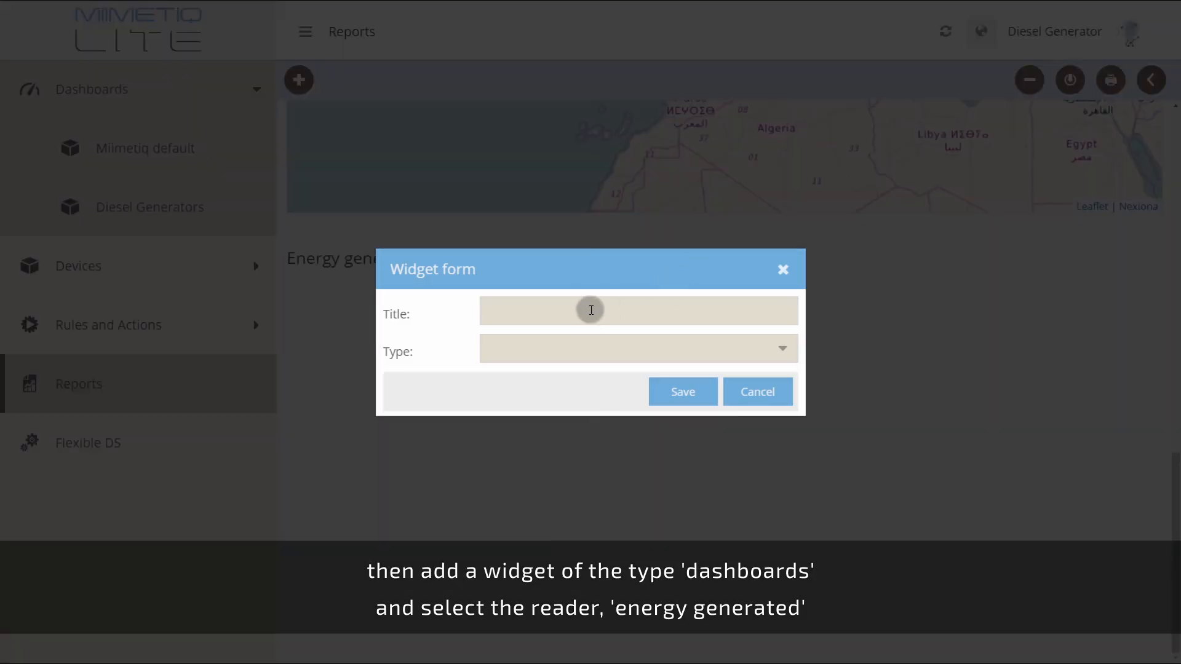
click(684, 344)
click(581, 397)
click(582, 390)
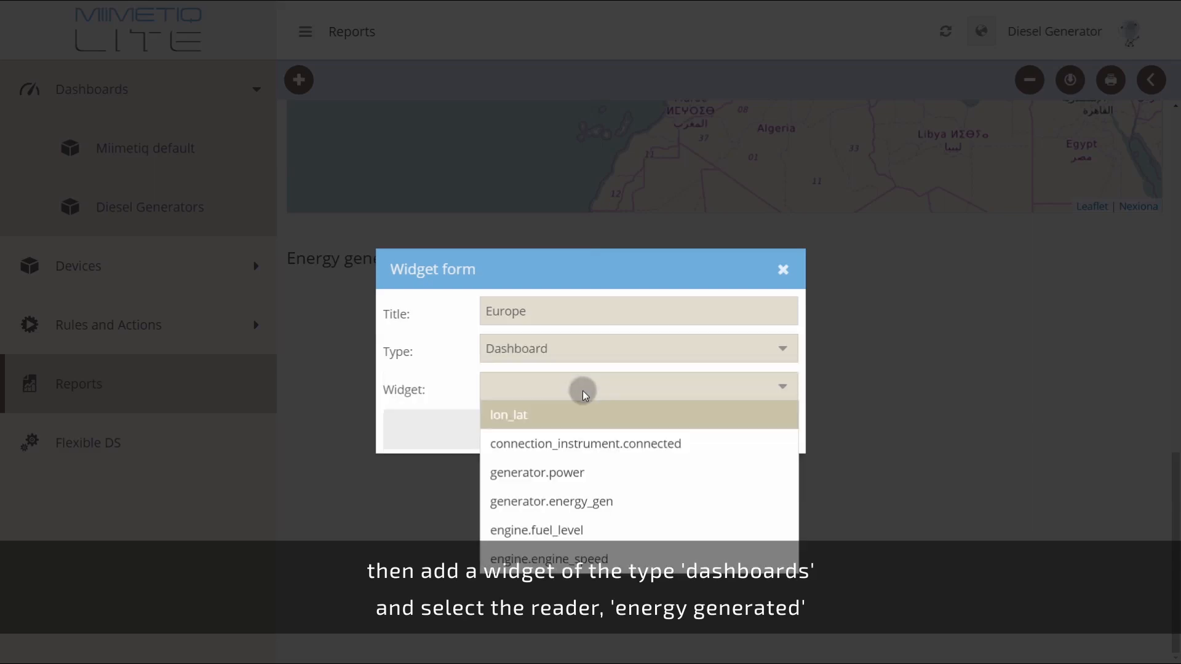
click(598, 509)
click(681, 431)
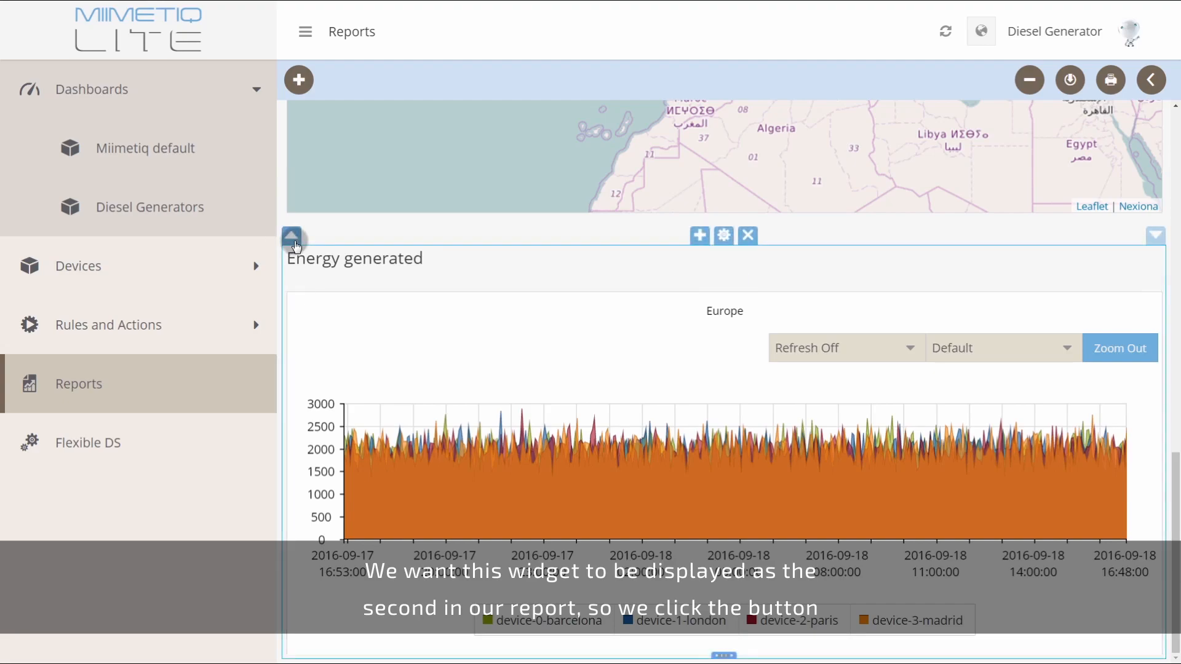
- Move the Energy generated row up two places, directly below the Diesel Generators row, and save the report
click(293, 240)
scroll(287, 198, up, 10)
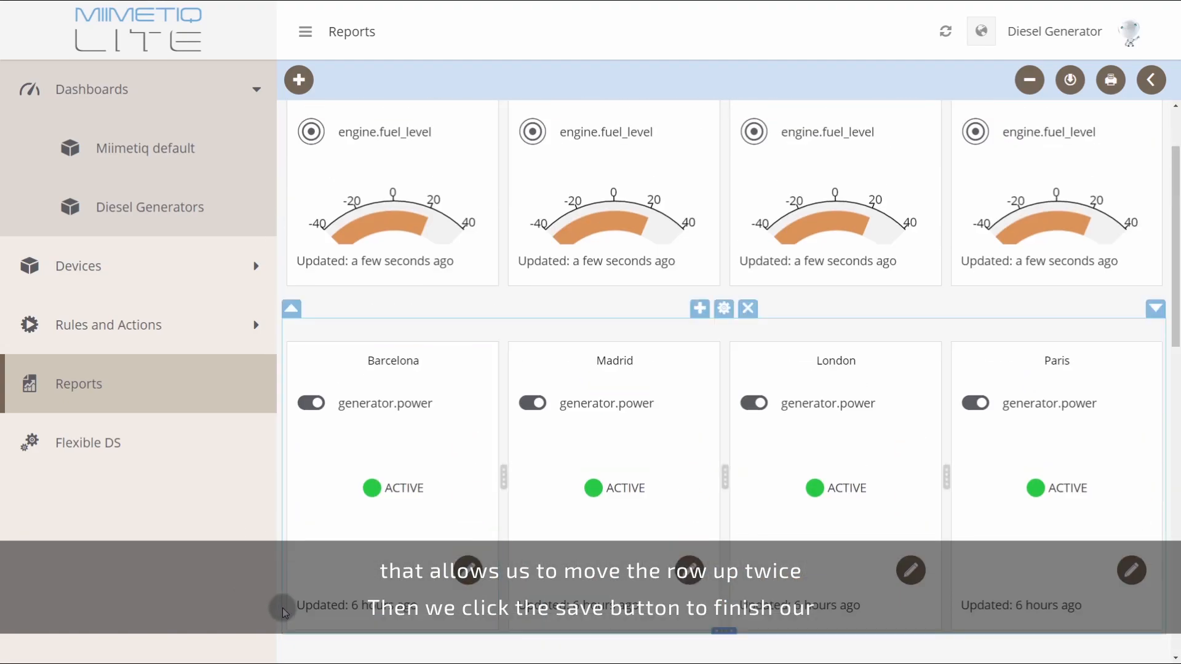
scroll(289, 600, down, 2)
click(294, 535)
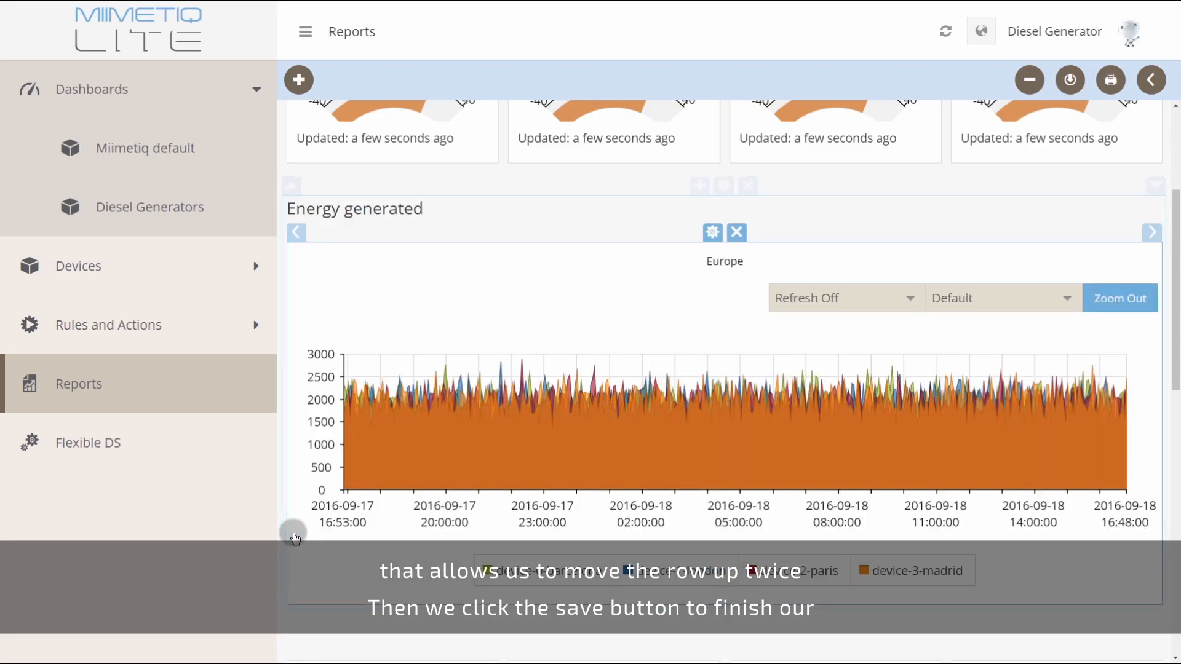
scroll(425, 182, up, 4)
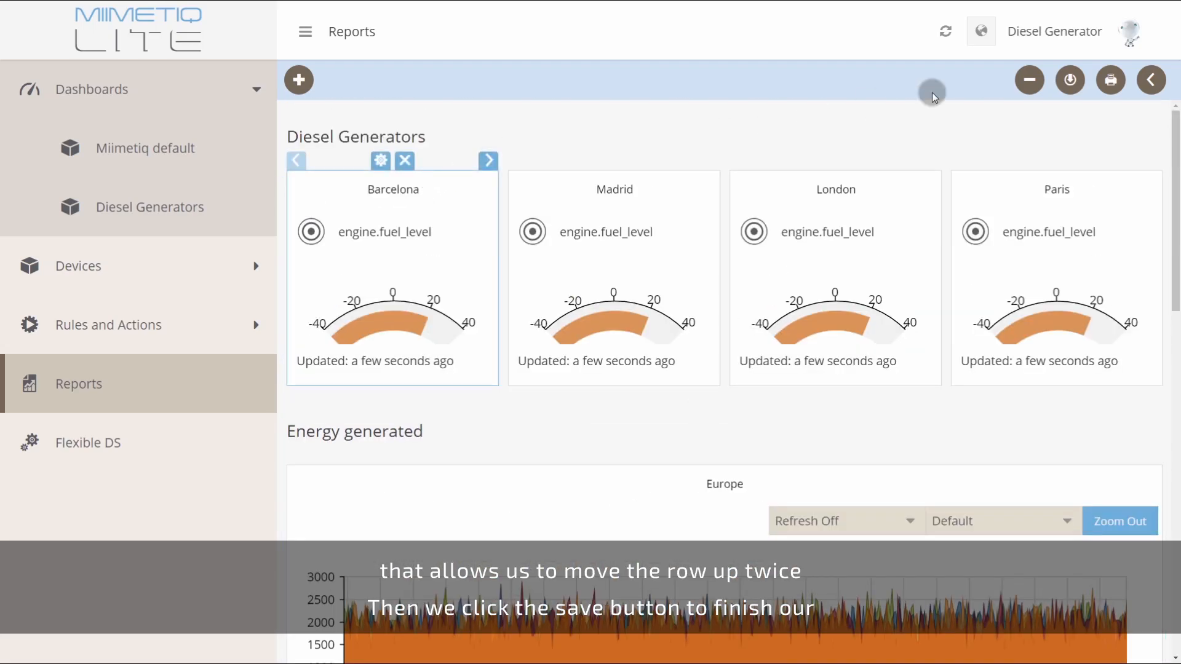
click(1071, 82)
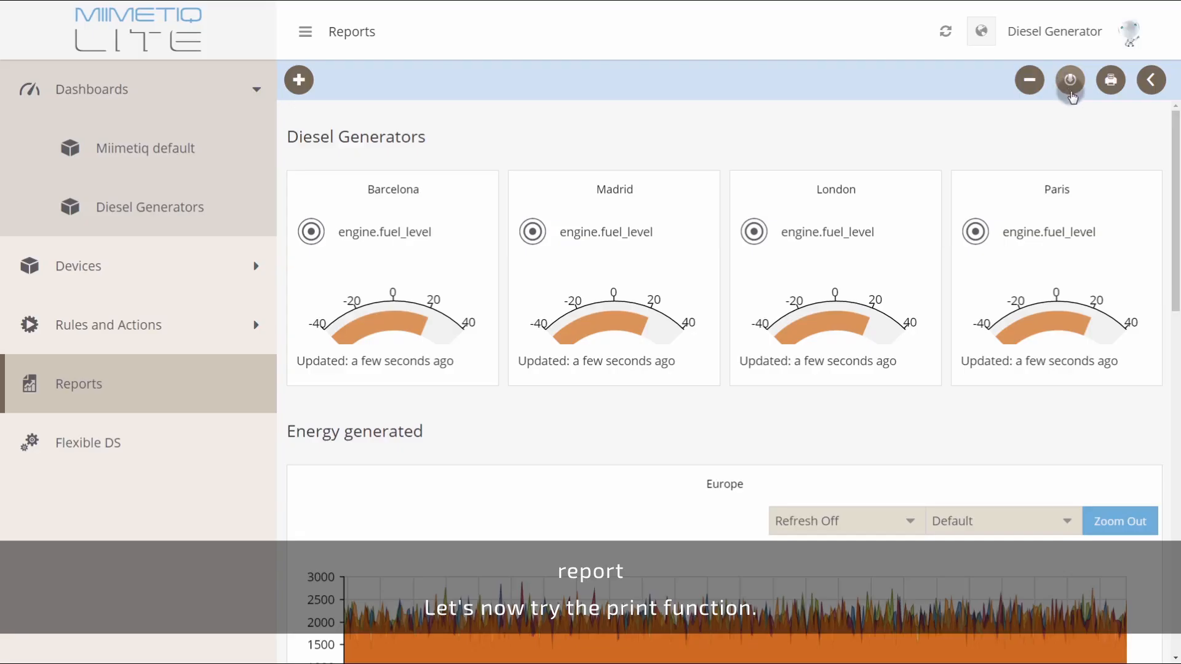
- Preview the report's print version, look through its pages, and close the preview without printing
click(1111, 81)
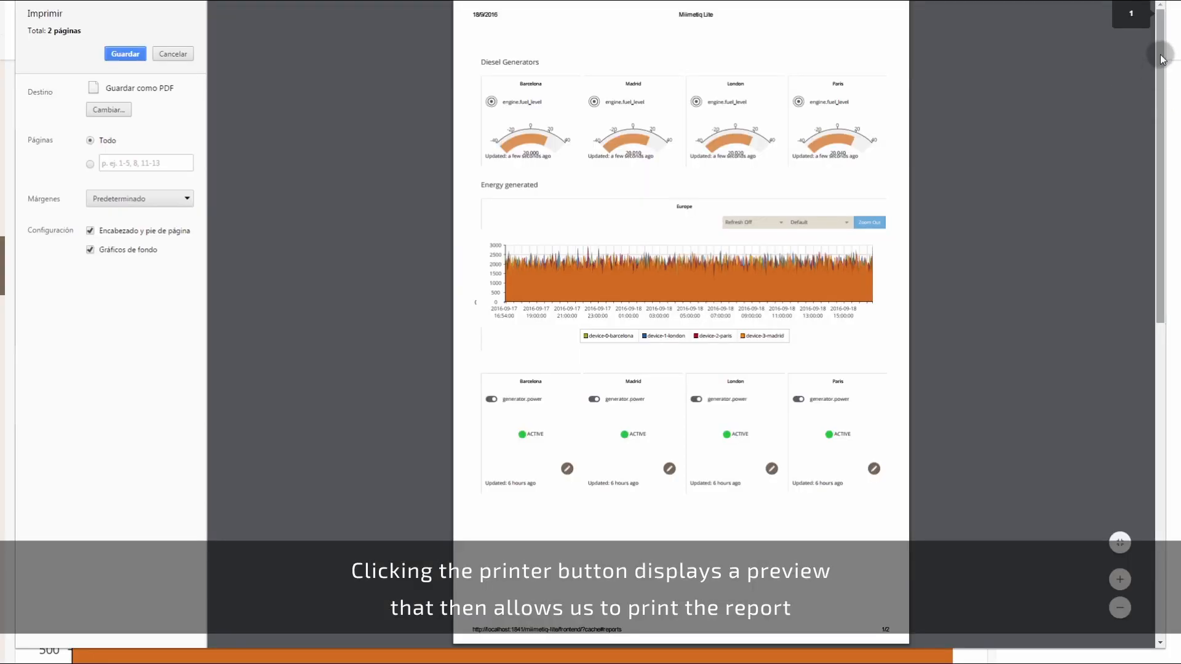
mouse_move(1163, 58)
mouse_down()
mouse_move(1178, 323)
mouse_move(1178, 41)
mouse_up()
click(173, 53)
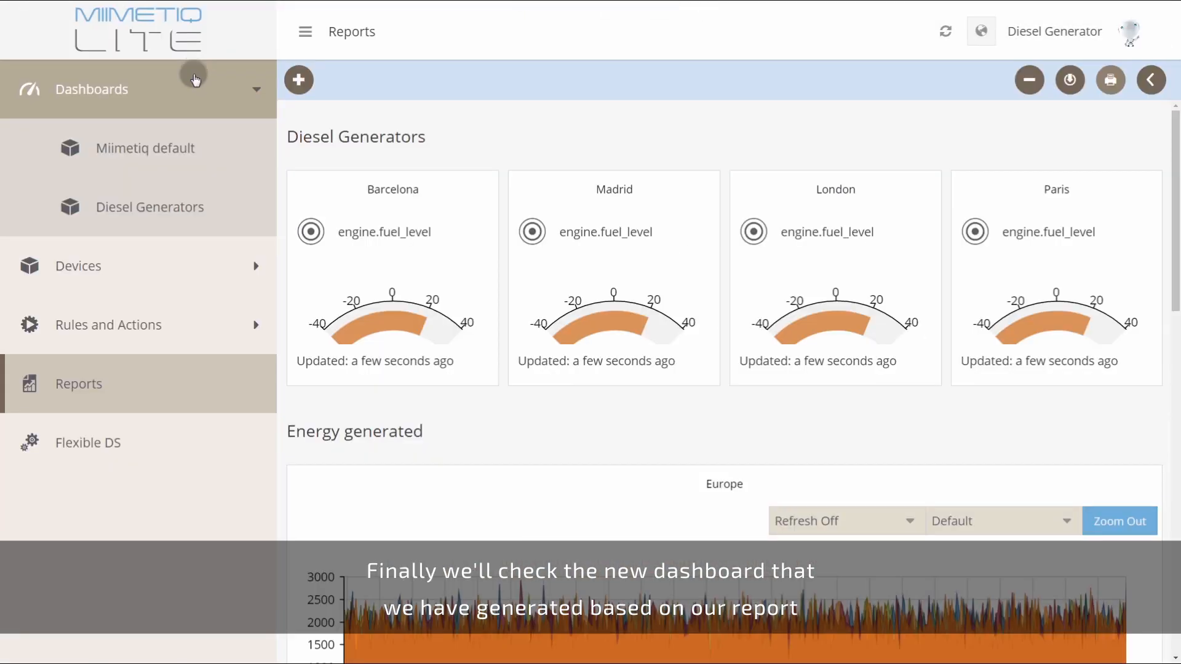
- Open the Diesel Generators dashboard and hide the Barcelona, London and Paris series in the Energy generated chart
click(153, 215)
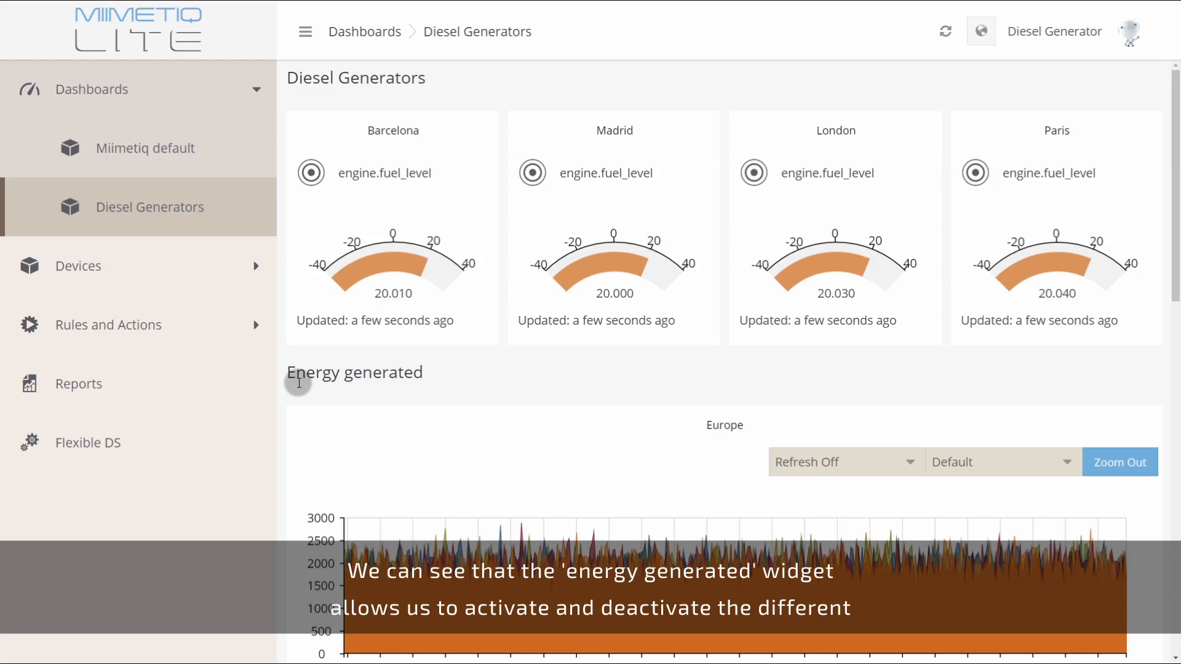
scroll(299, 383, down, 5)
click(545, 369)
click(656, 367)
click(794, 366)
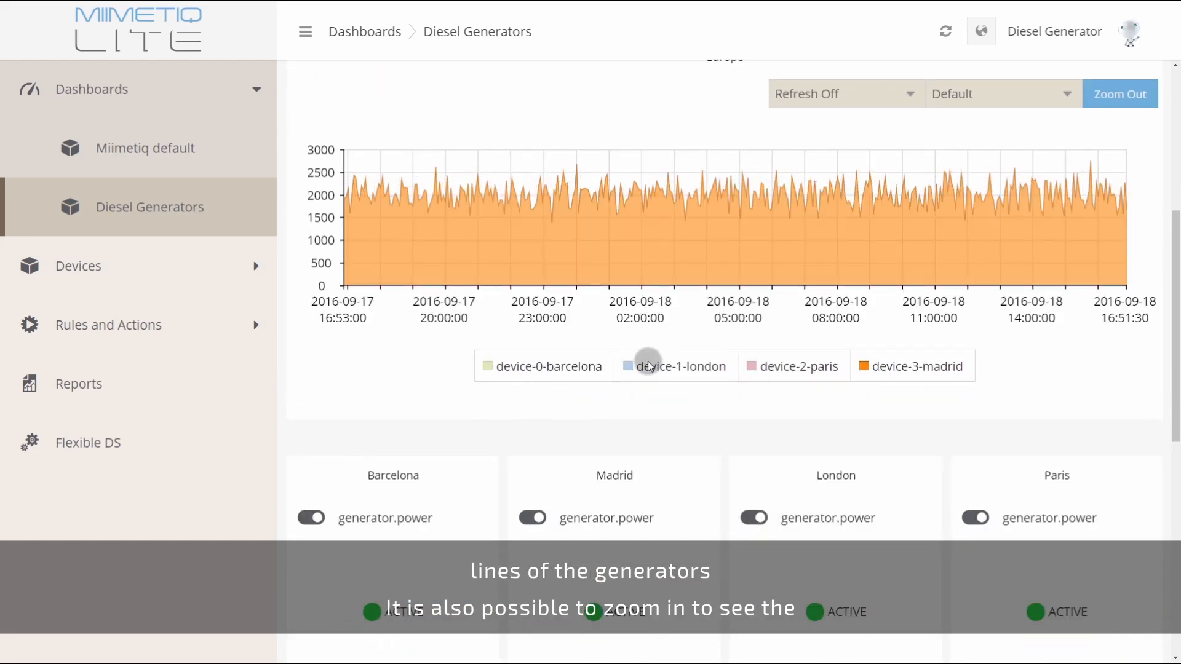
click(648, 368)
click(899, 368)
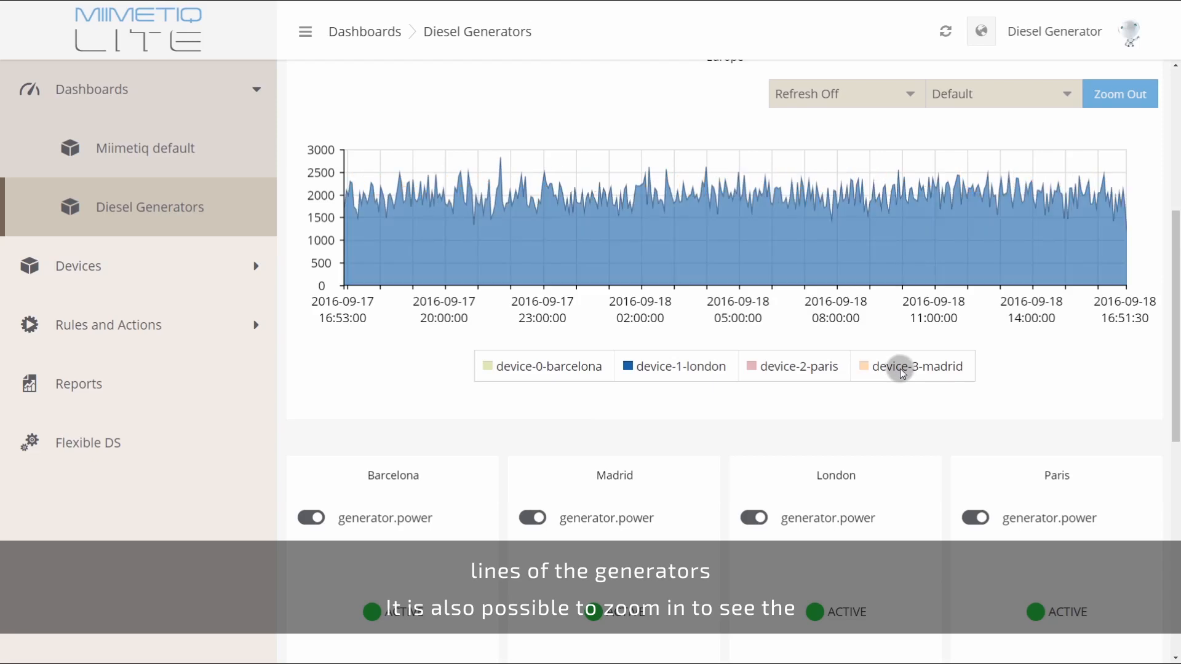
drag(871, 256, 534, 138)
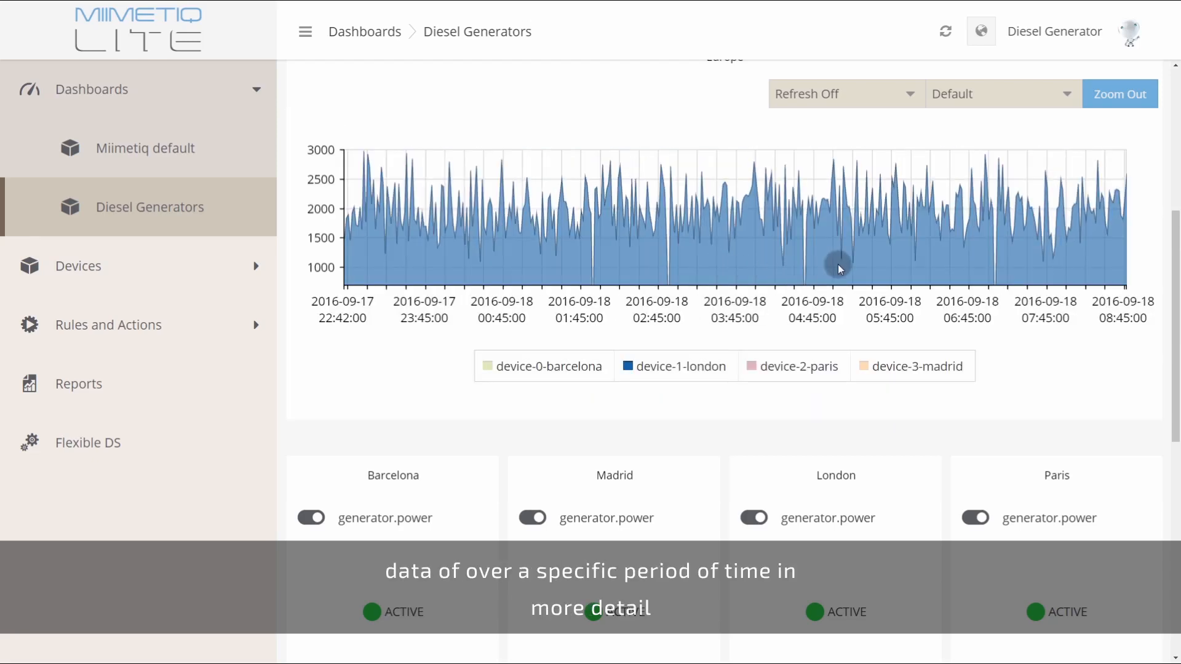
- Log out of the account from the Diesel Generators dashboard
drag(1177, 283, 1146, 111)
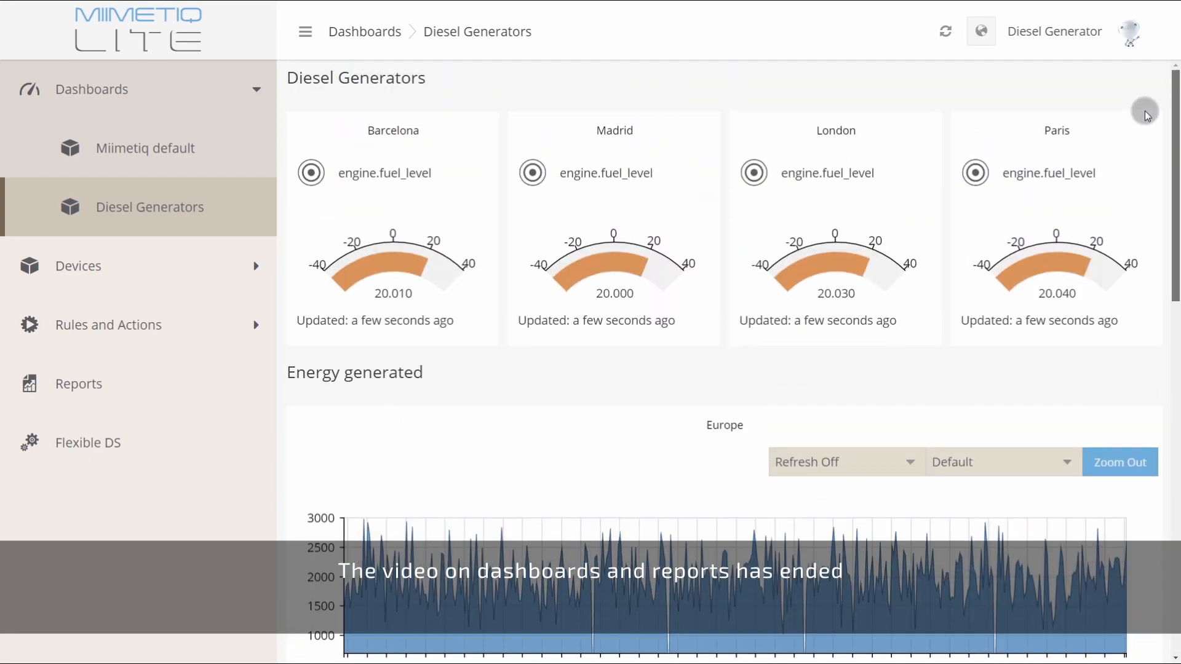
click(1128, 37)
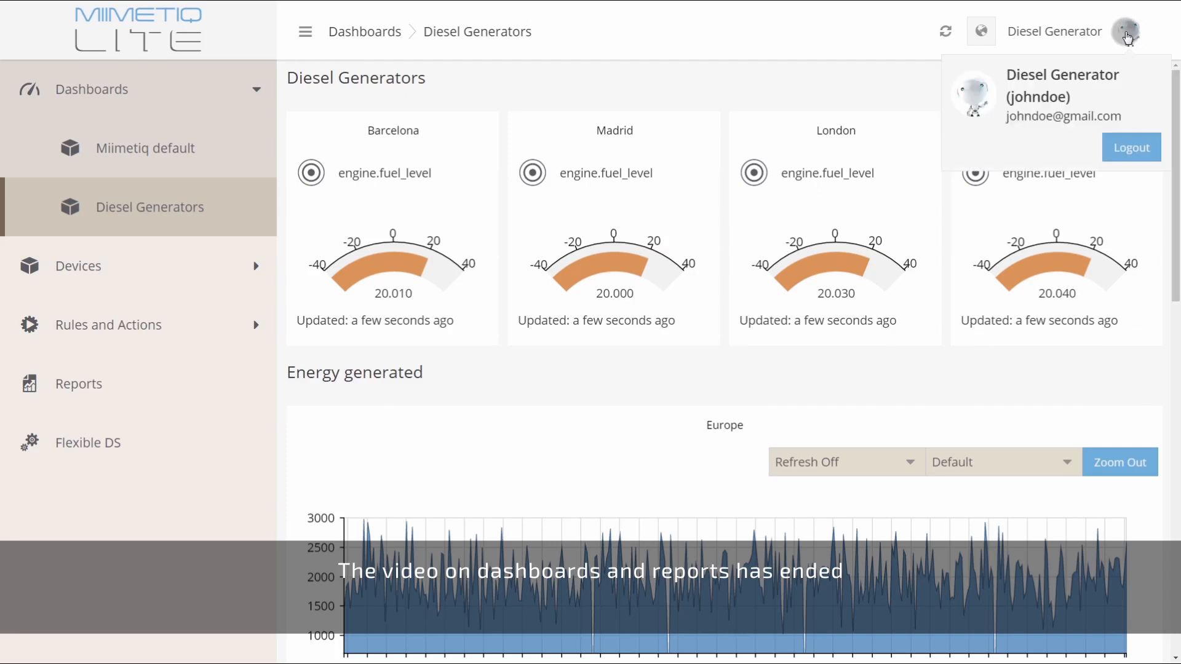
click(1140, 154)
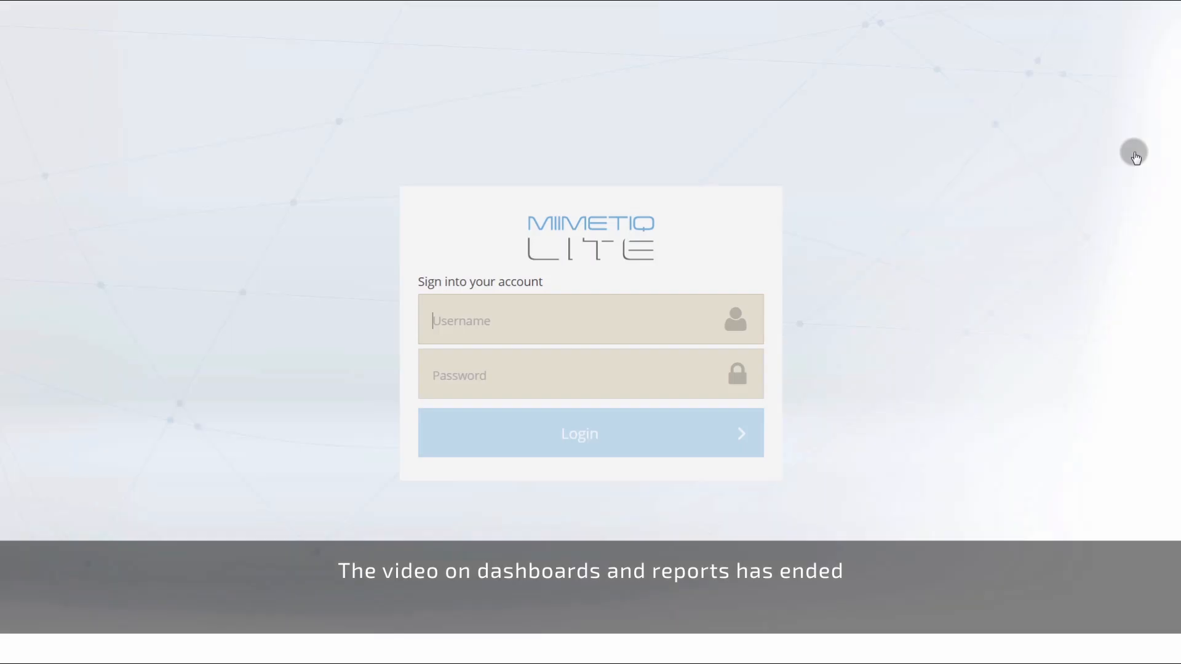